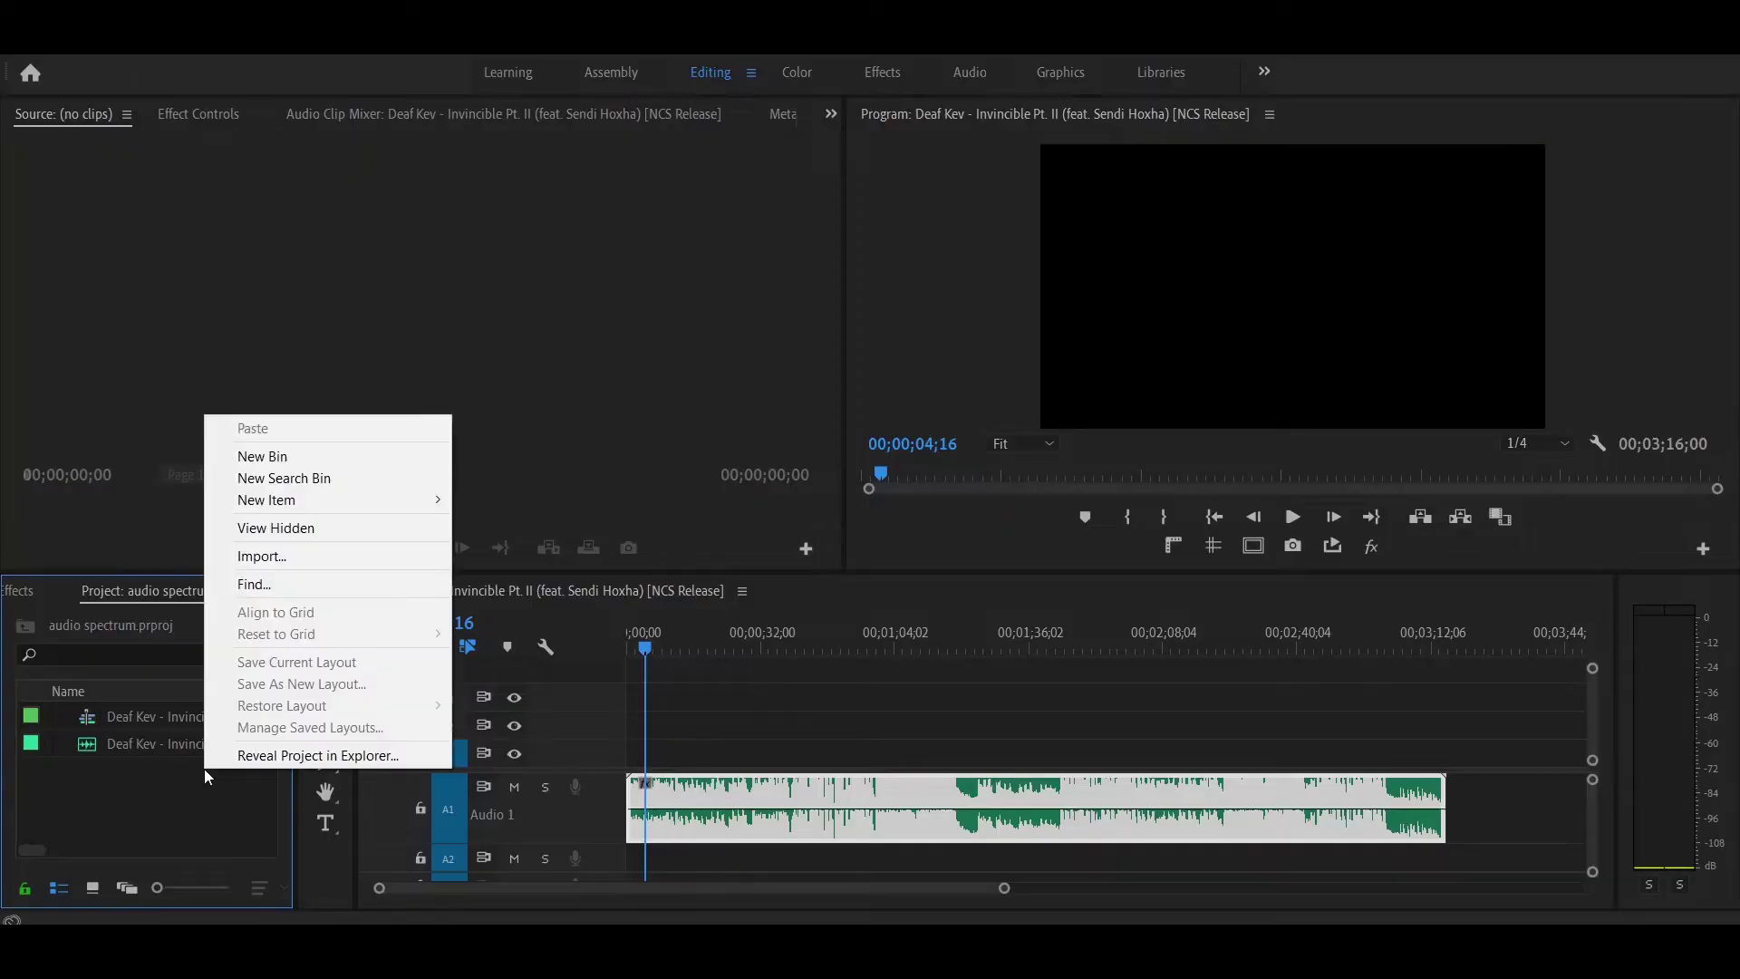
- Add an Adjustment Layer across the song on V1 and replace the clips with an After Effects composition
mouse_move(412, 497)
click(529, 564)
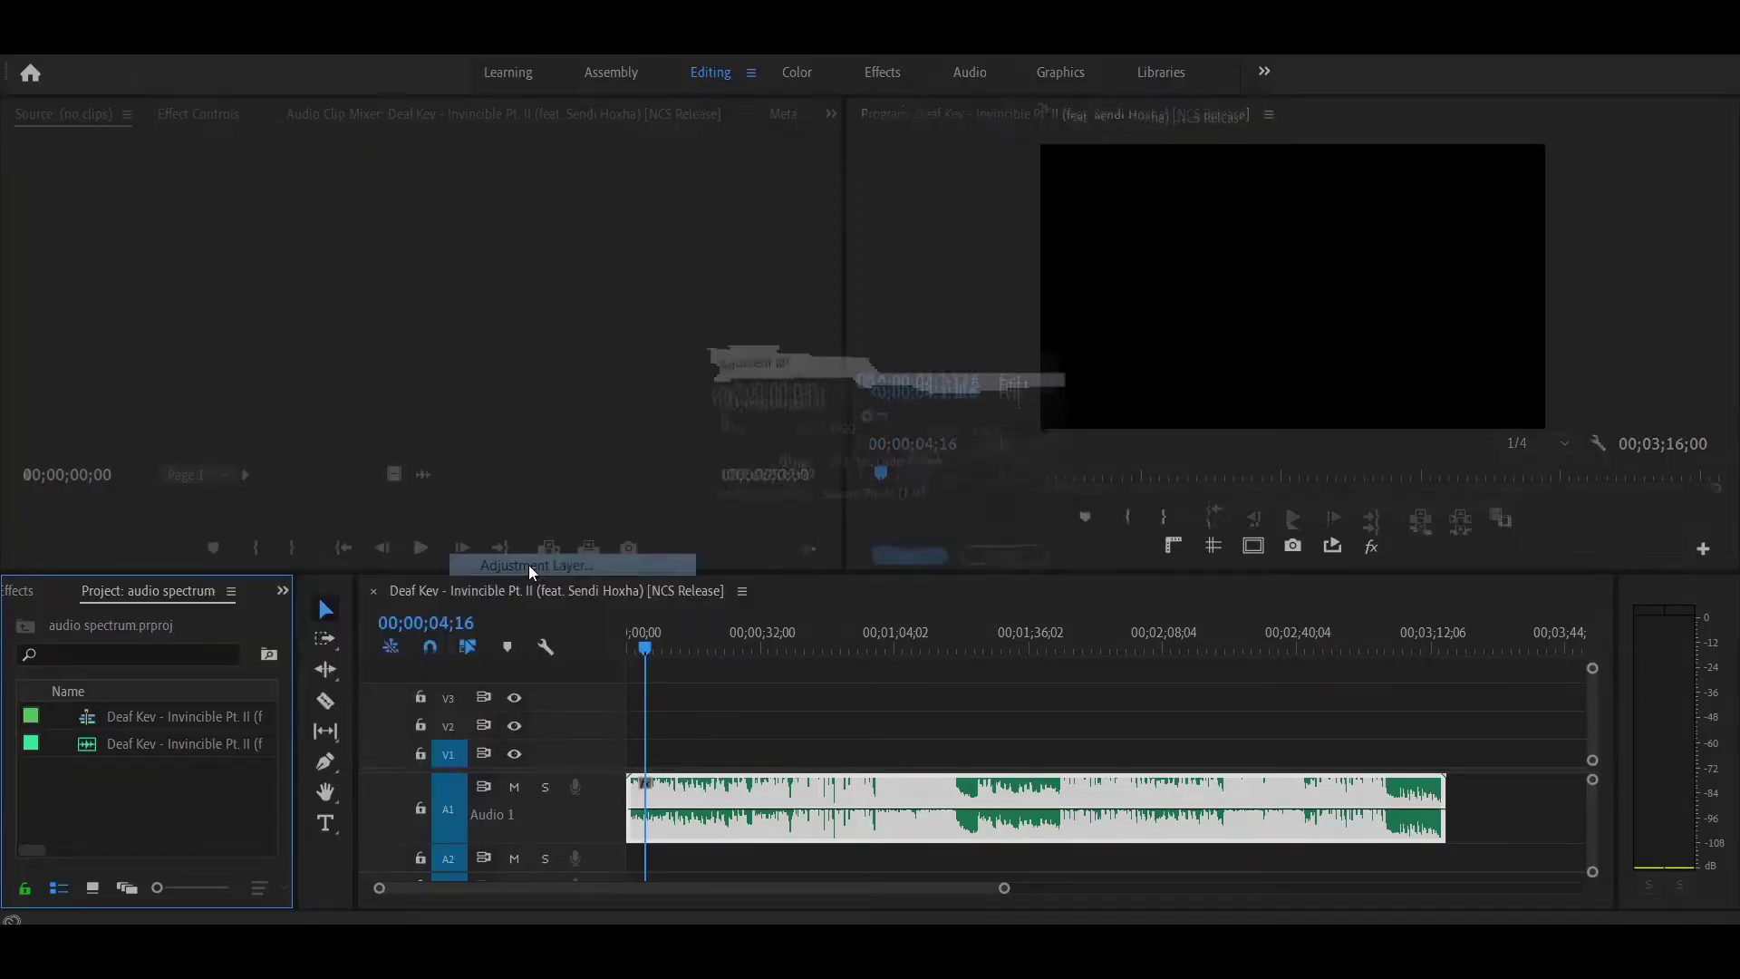
click(866, 563)
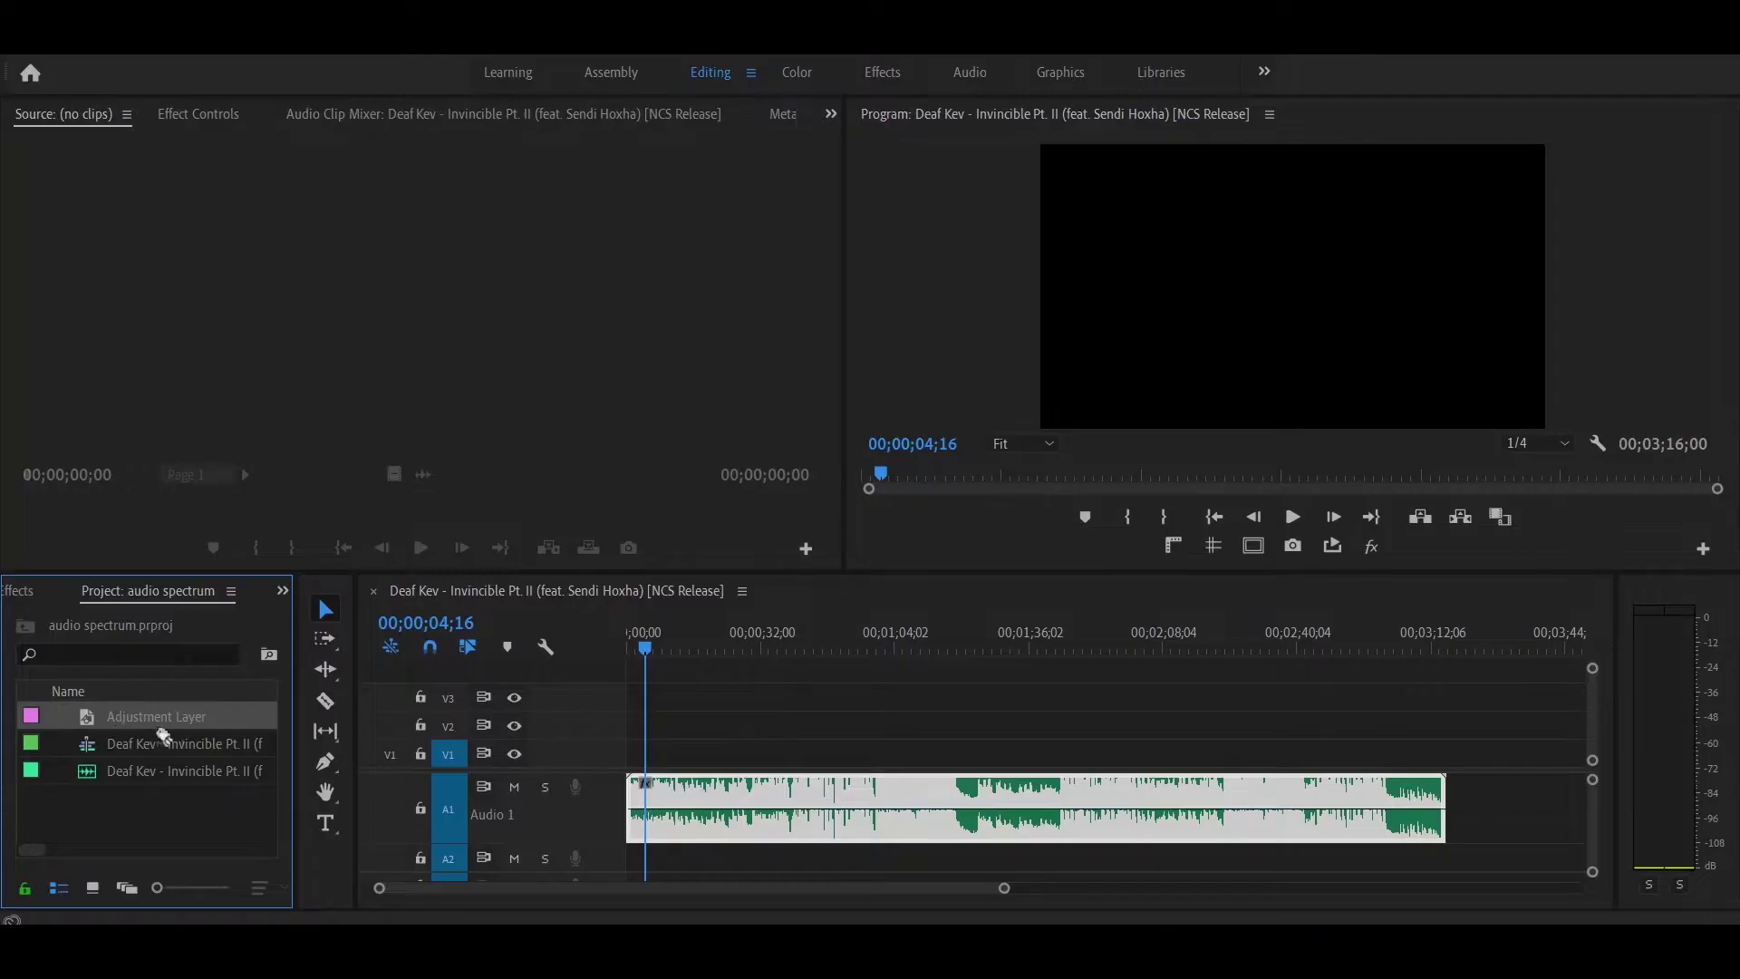
mouse_move(655, 787)
mouse_down()
mouse_move(671, 756)
mouse_move(1455, 806)
mouse_up()
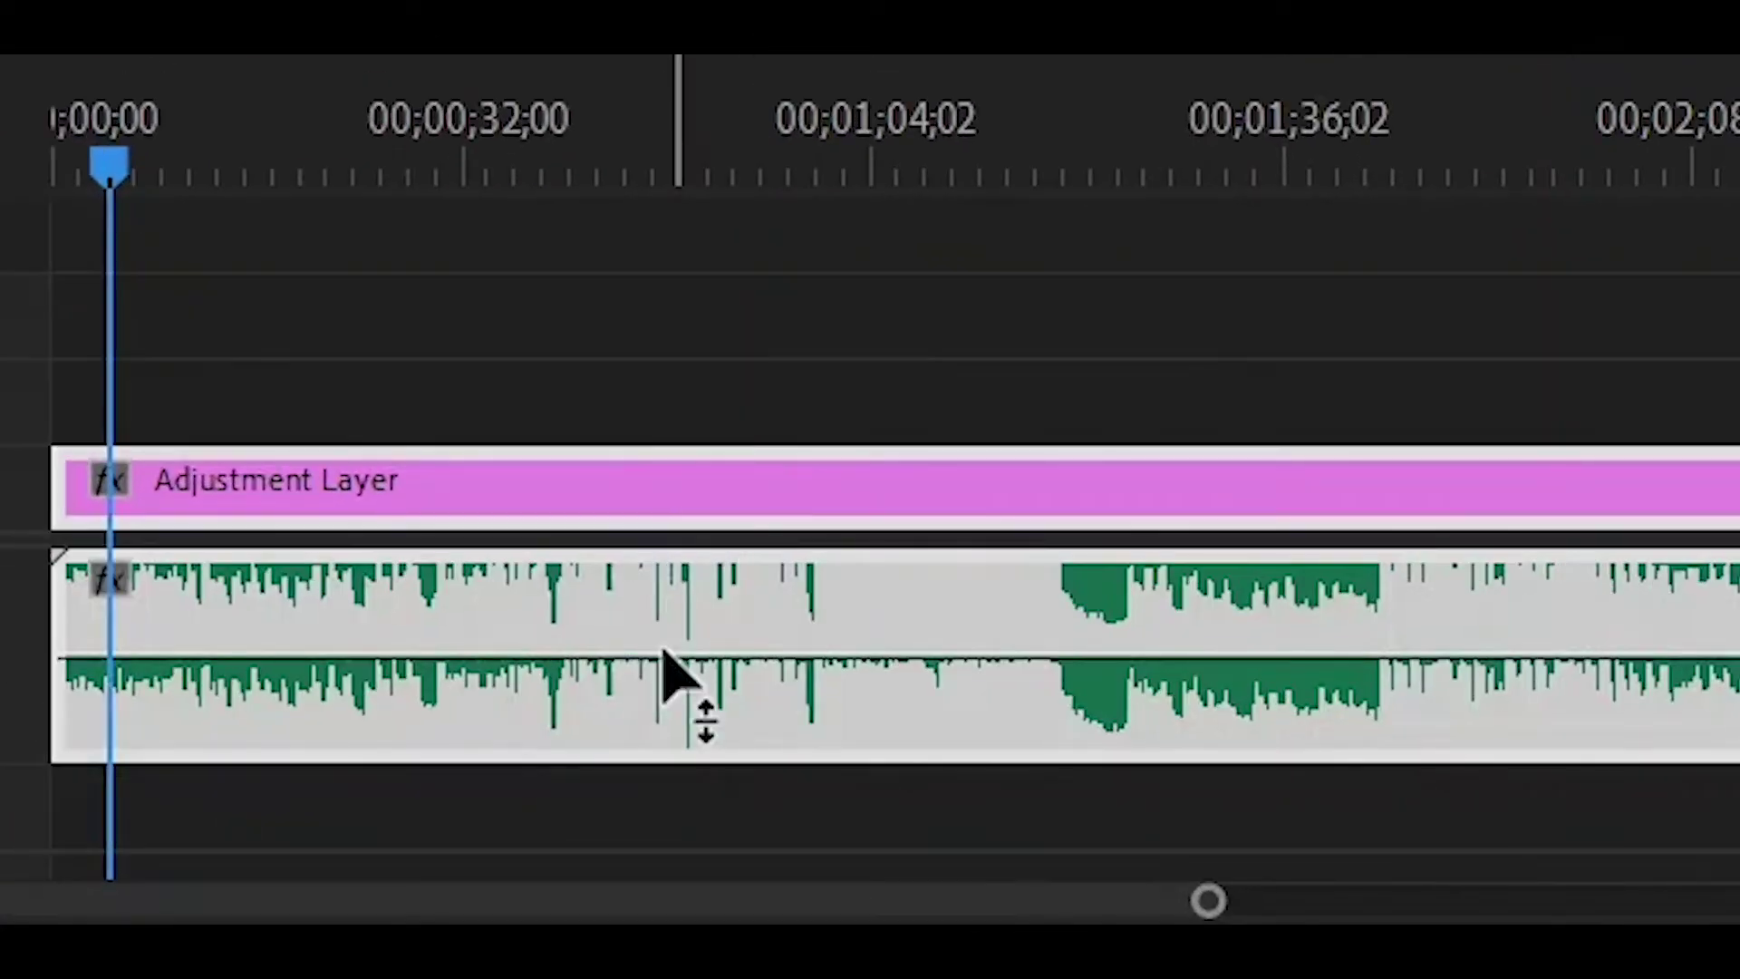
right_click(667, 653)
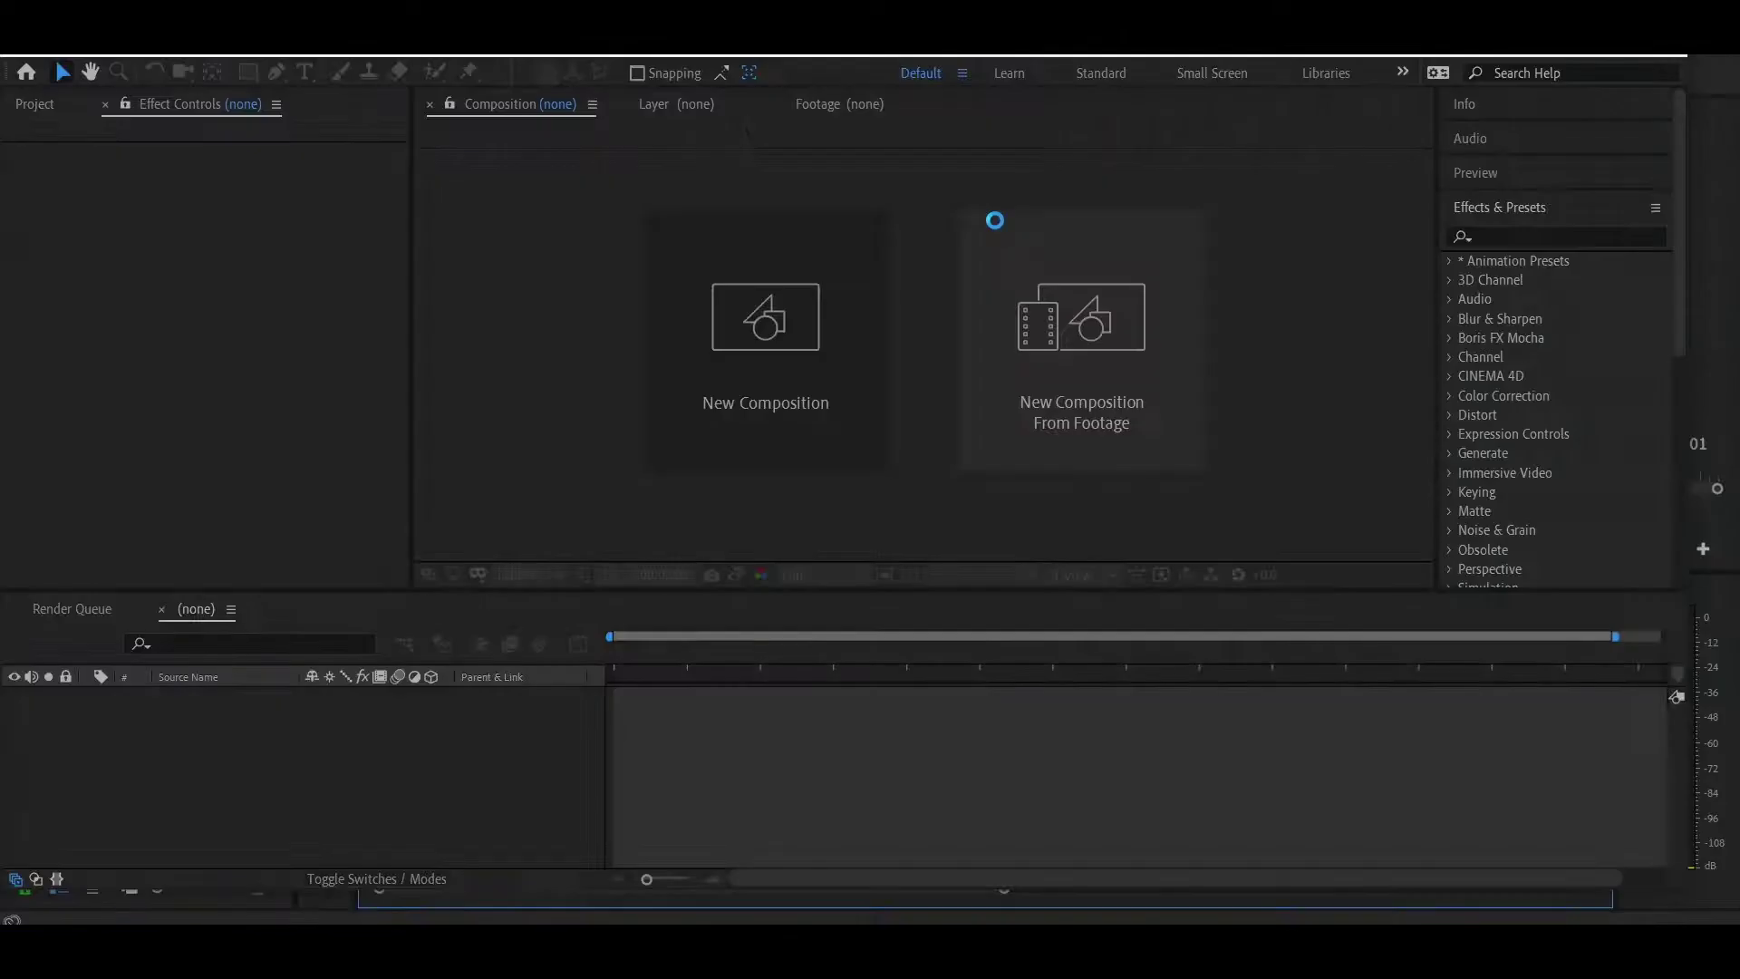
- Save the new After Effects project and select the song layer
key(ctrl+s)
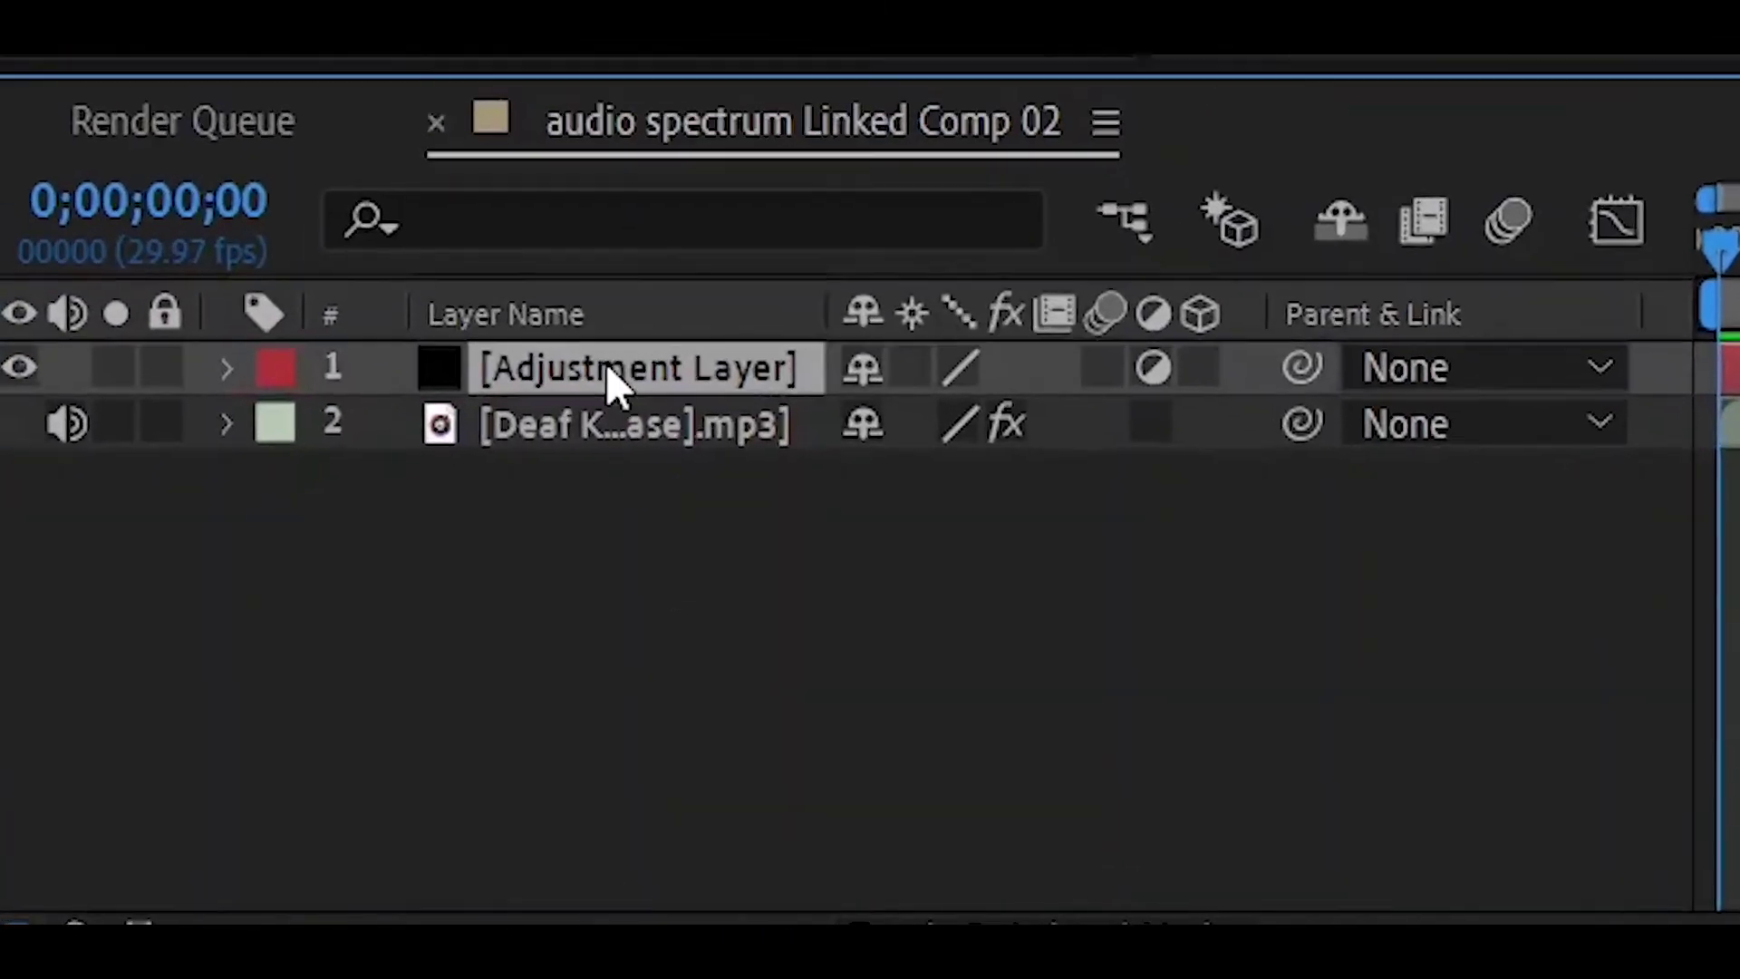
click(659, 412)
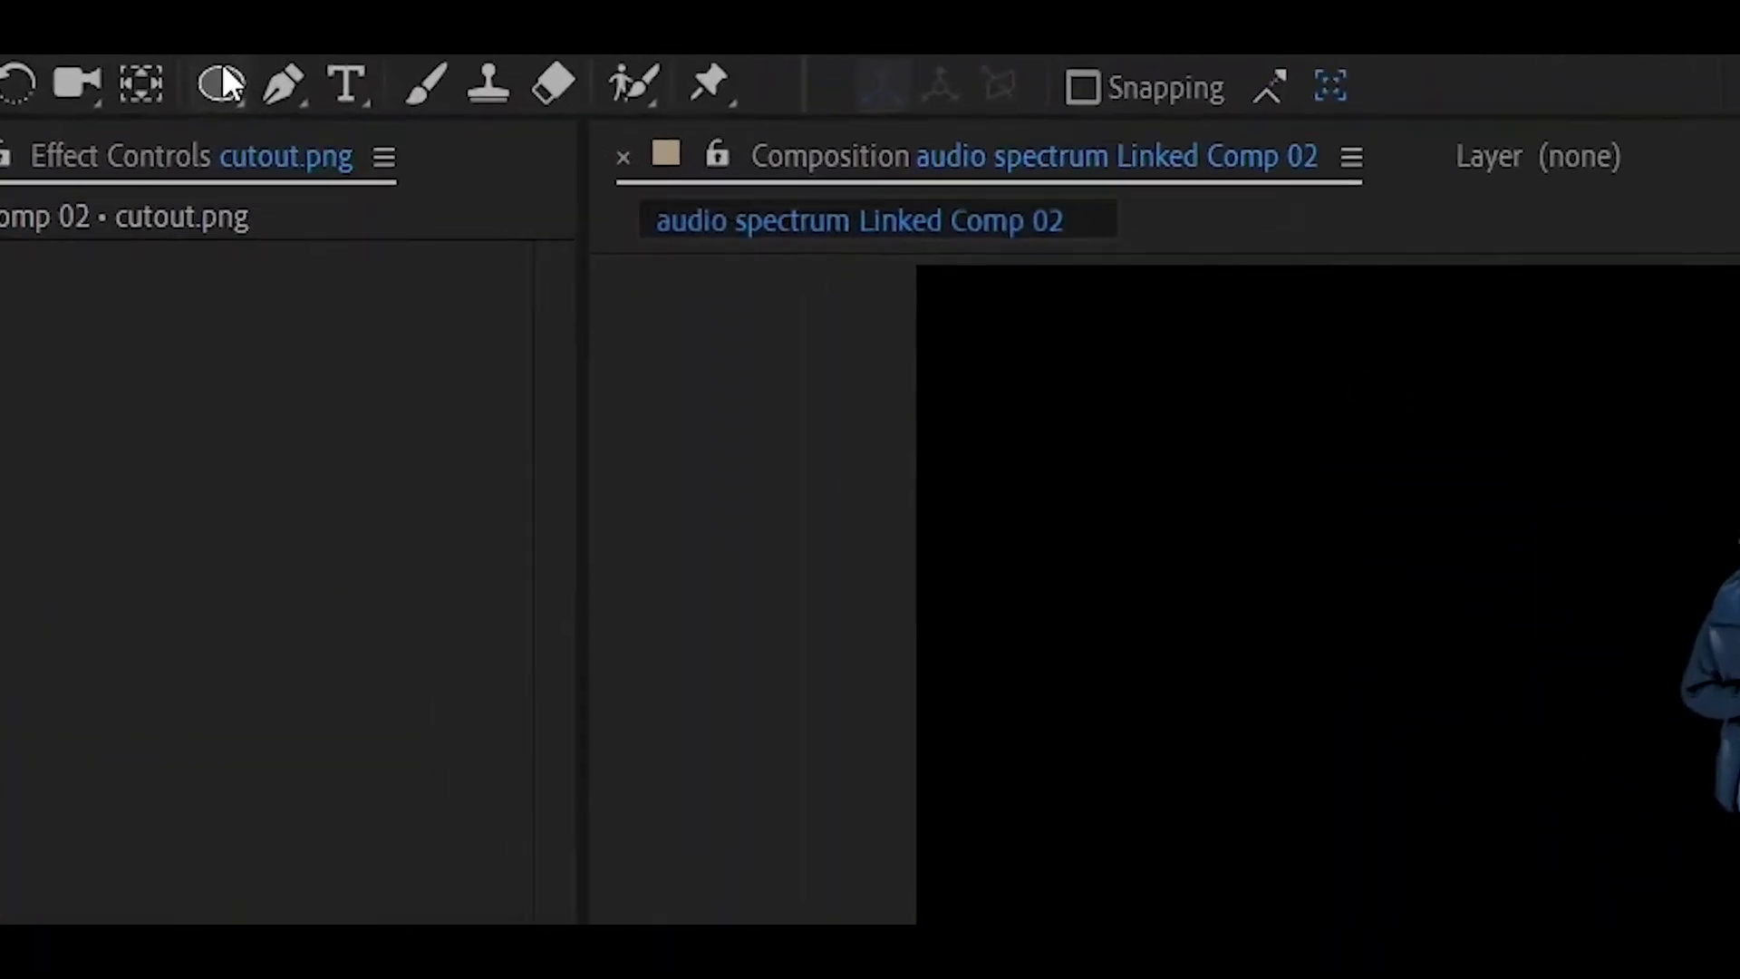
- Draw a white circle on the canvas with the Ellipse Tool
click(221, 72)
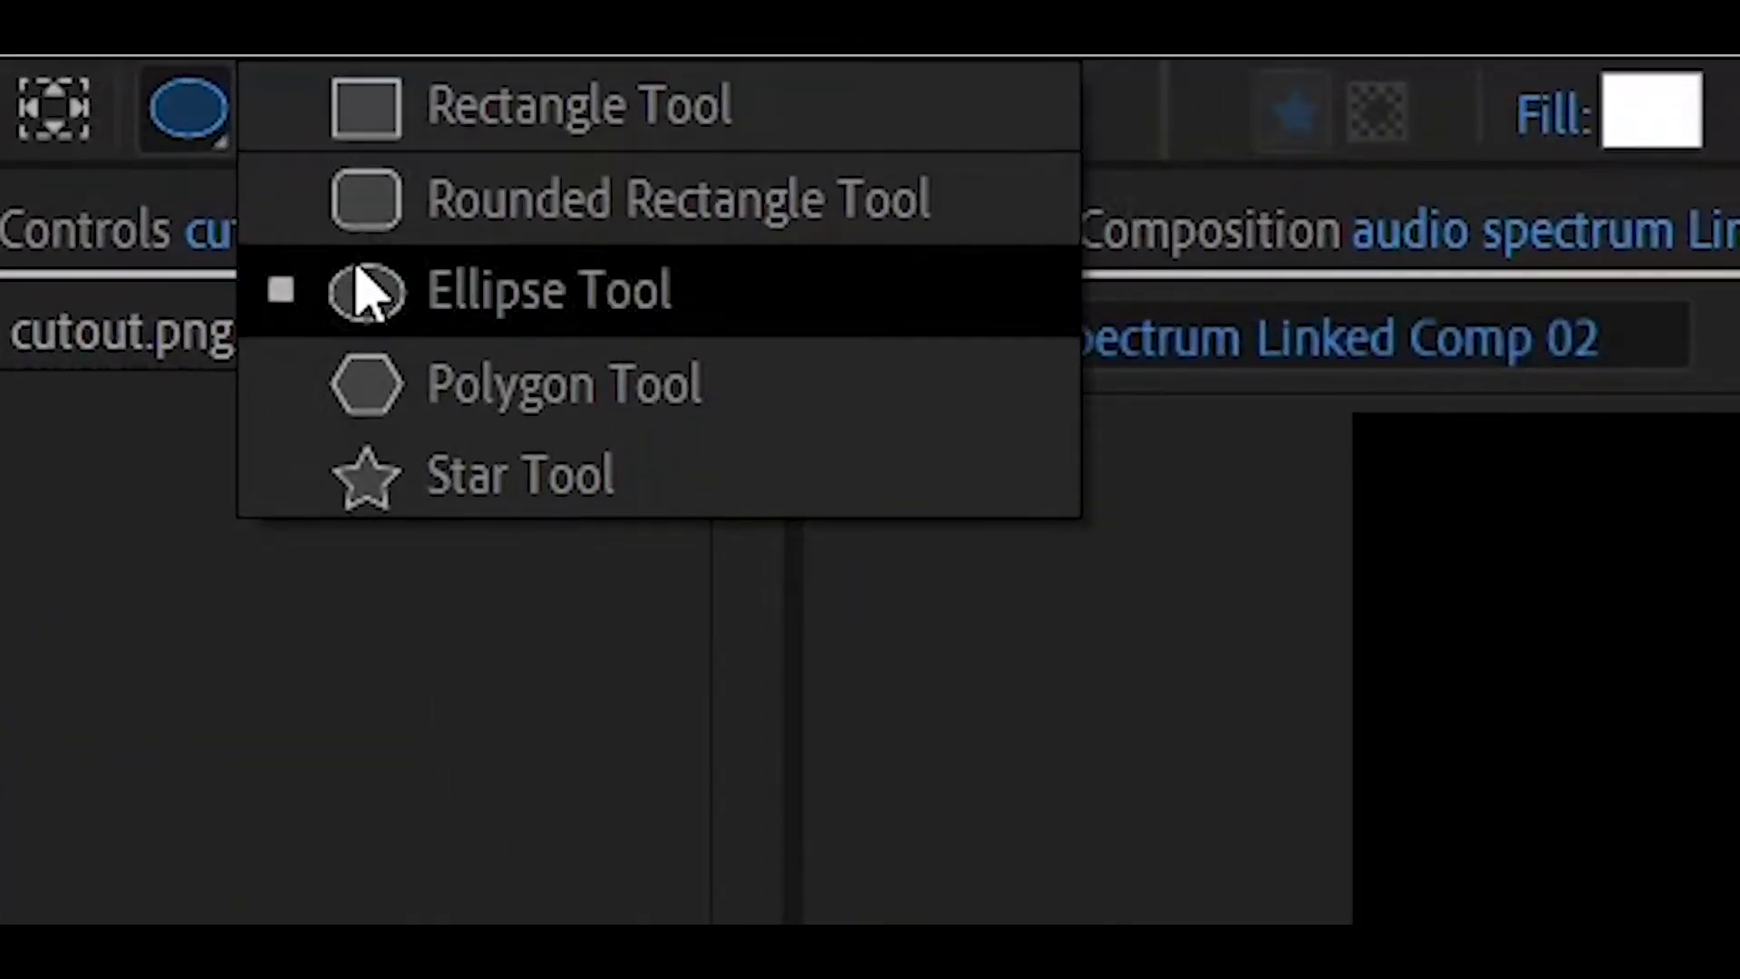
click(358, 273)
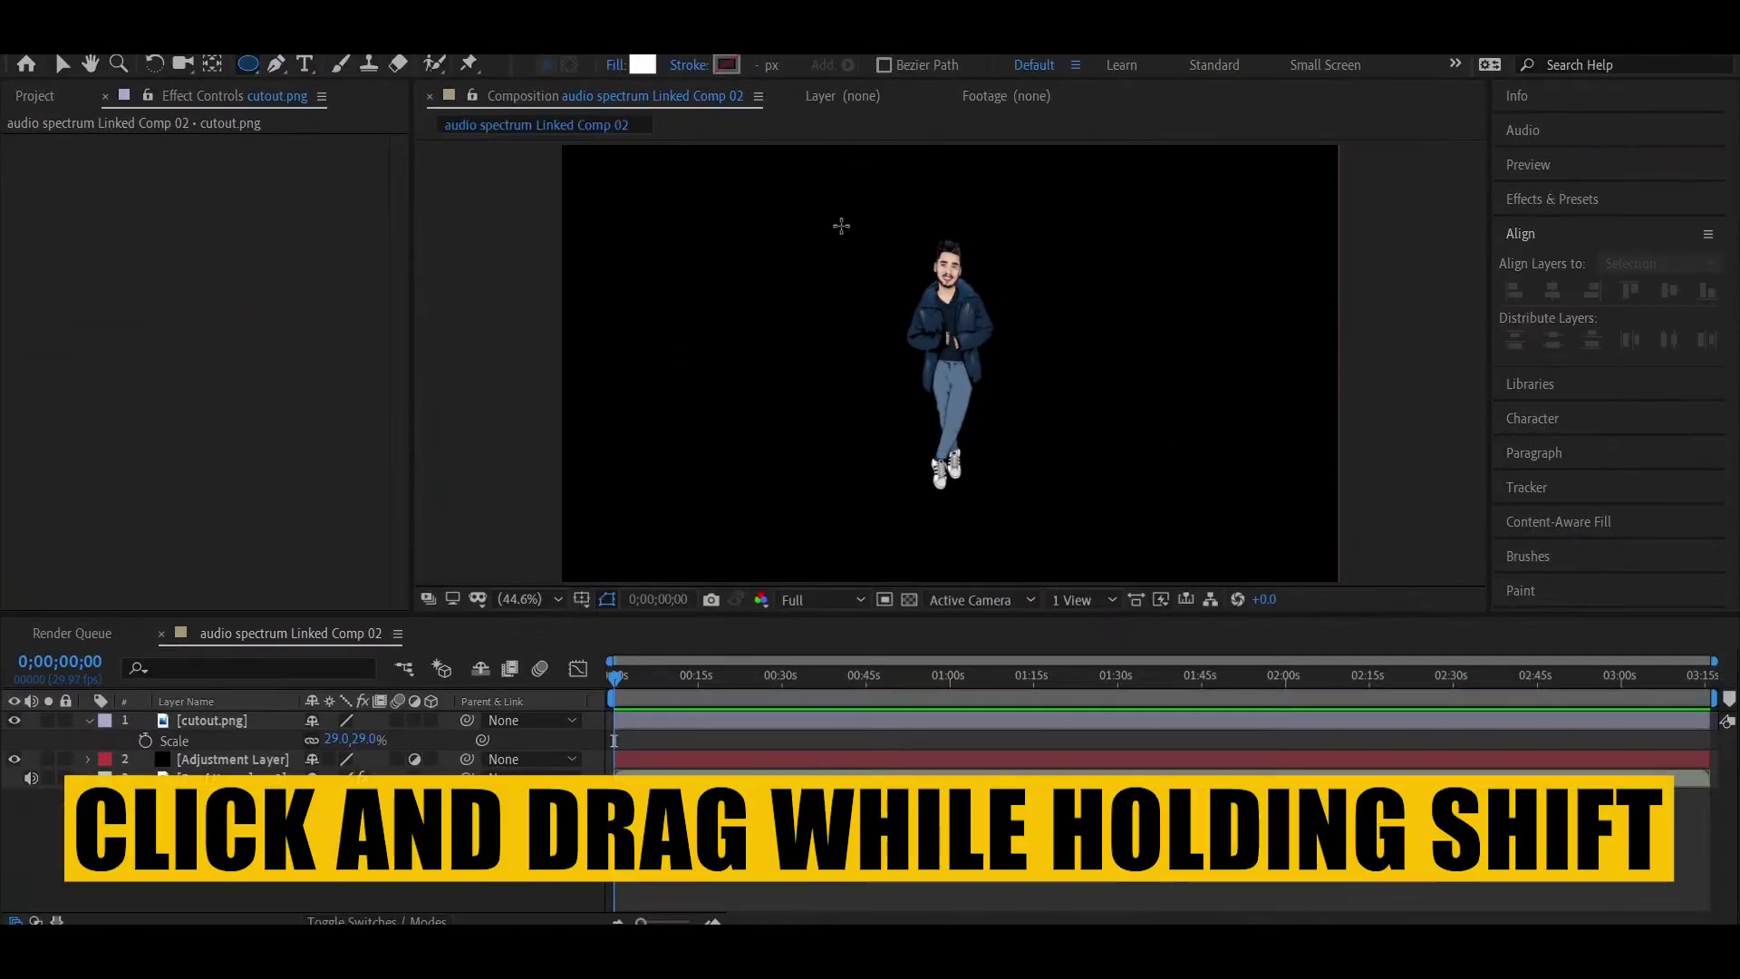
drag(959, 264, 1117, 547)
drag(970, 461, 989, 515)
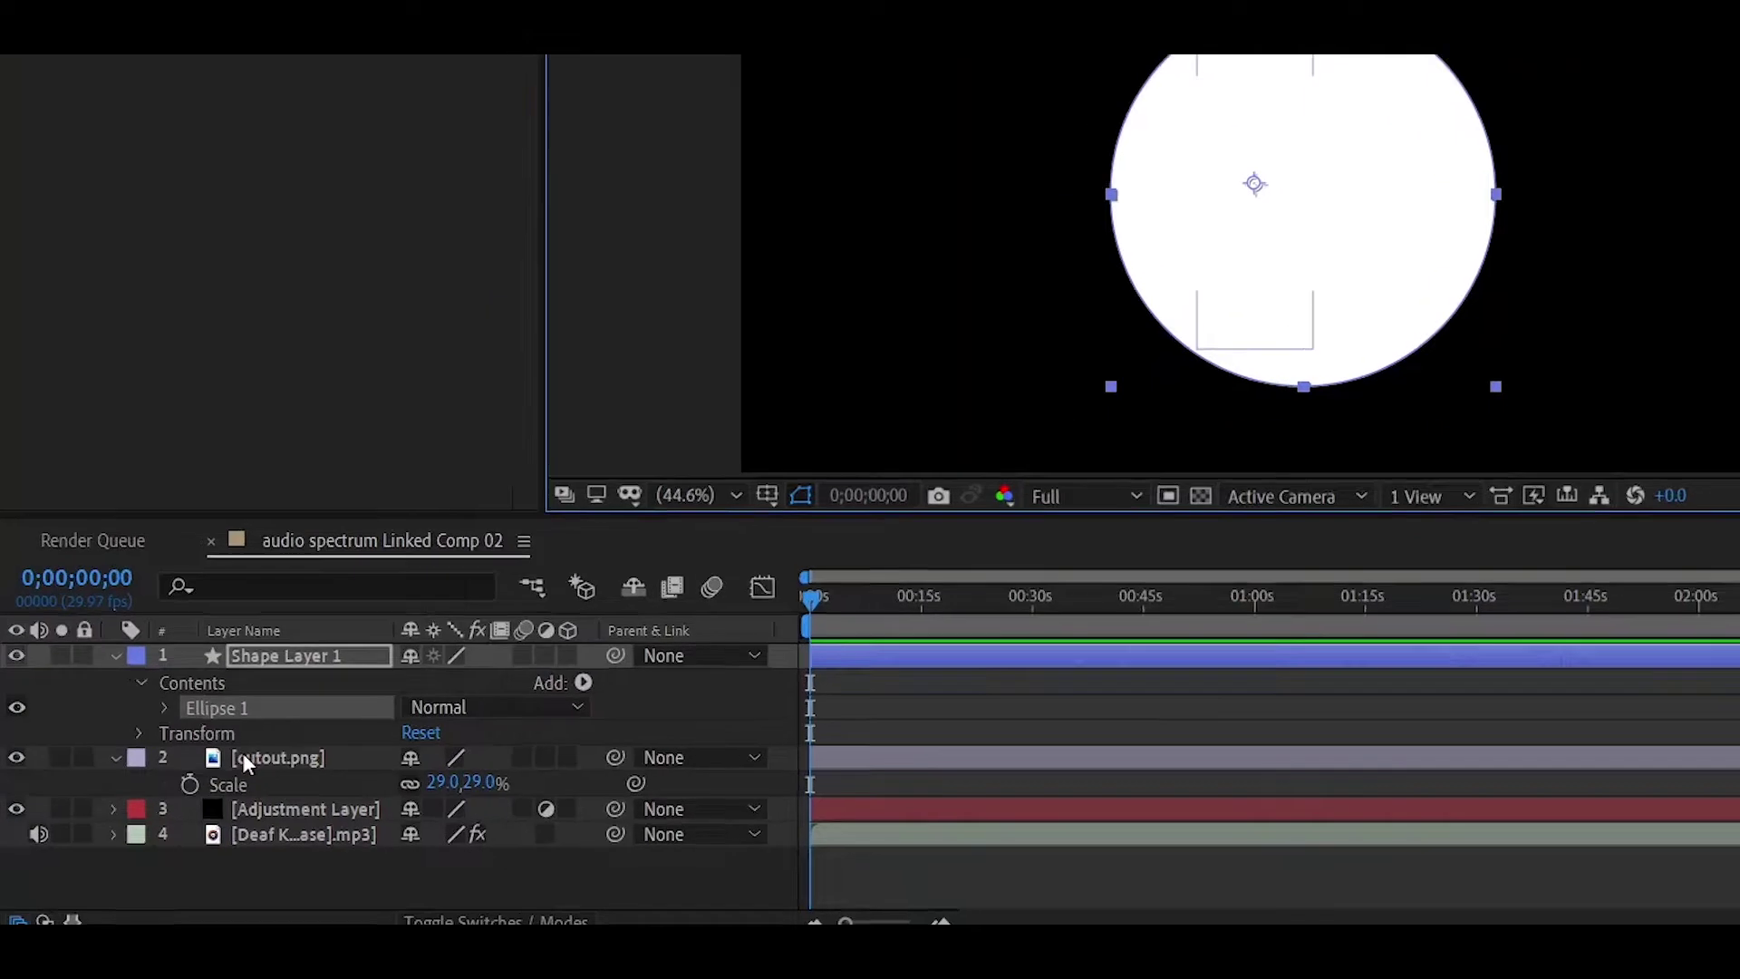
- Move the cutout person above Shape Layer 1 and centre it in the composition
drag(182, 803, 224, 713)
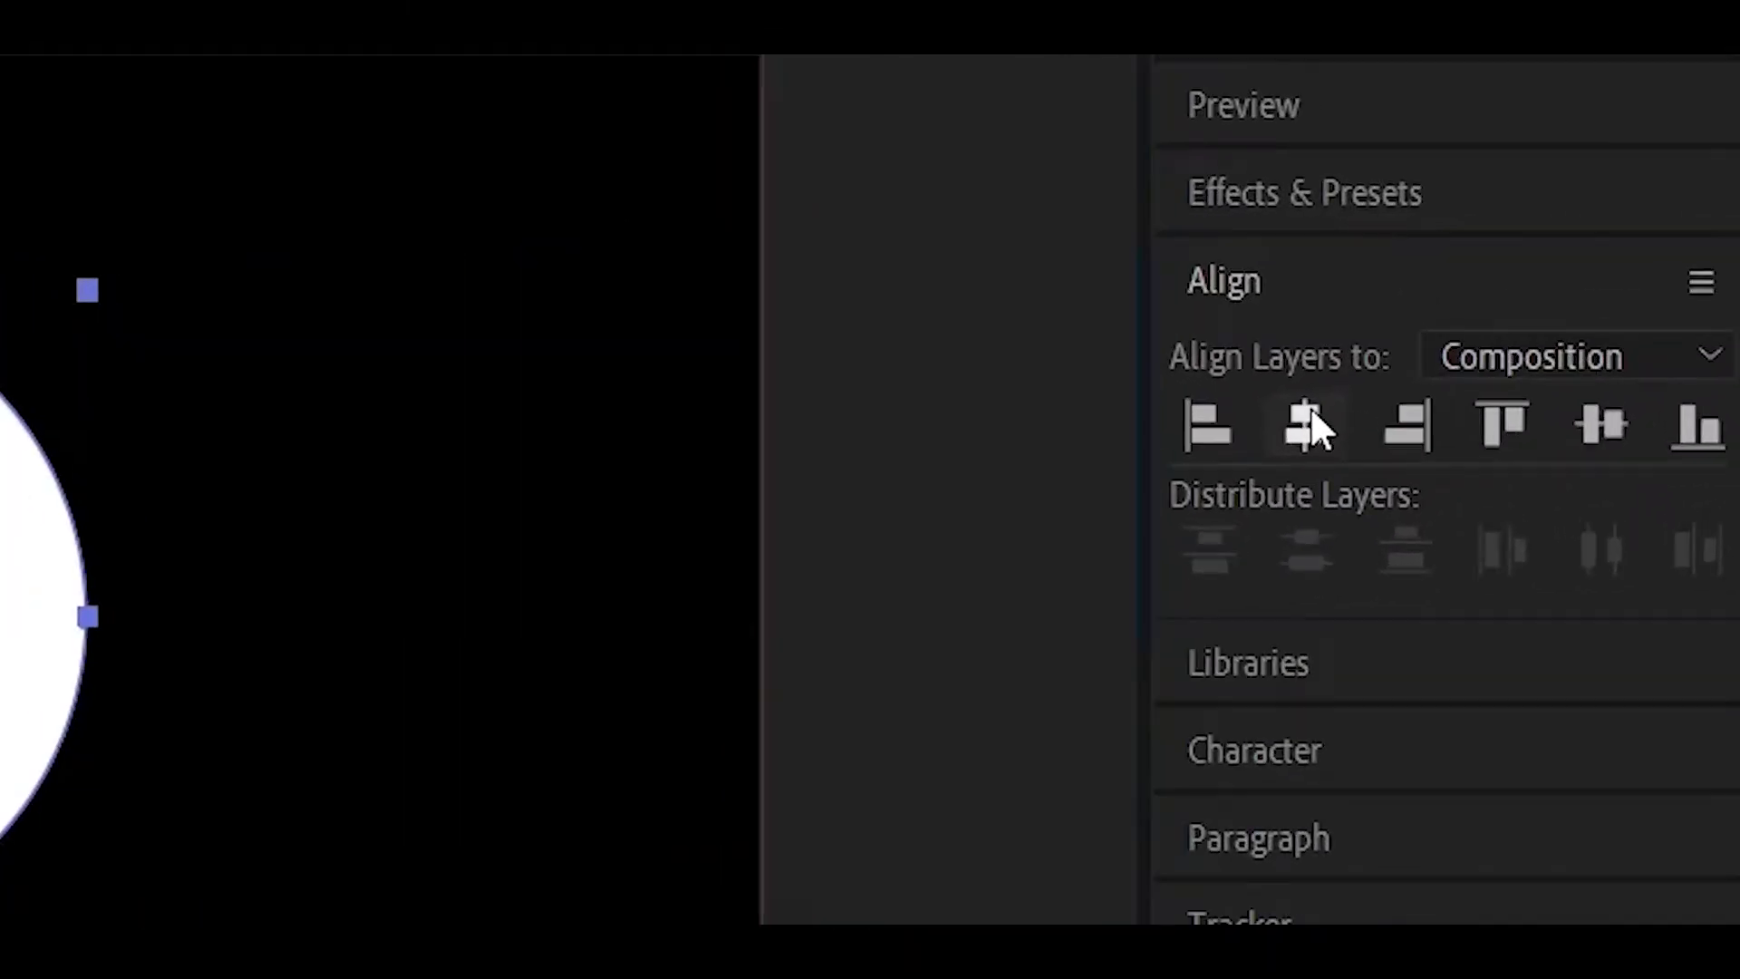
click(1648, 332)
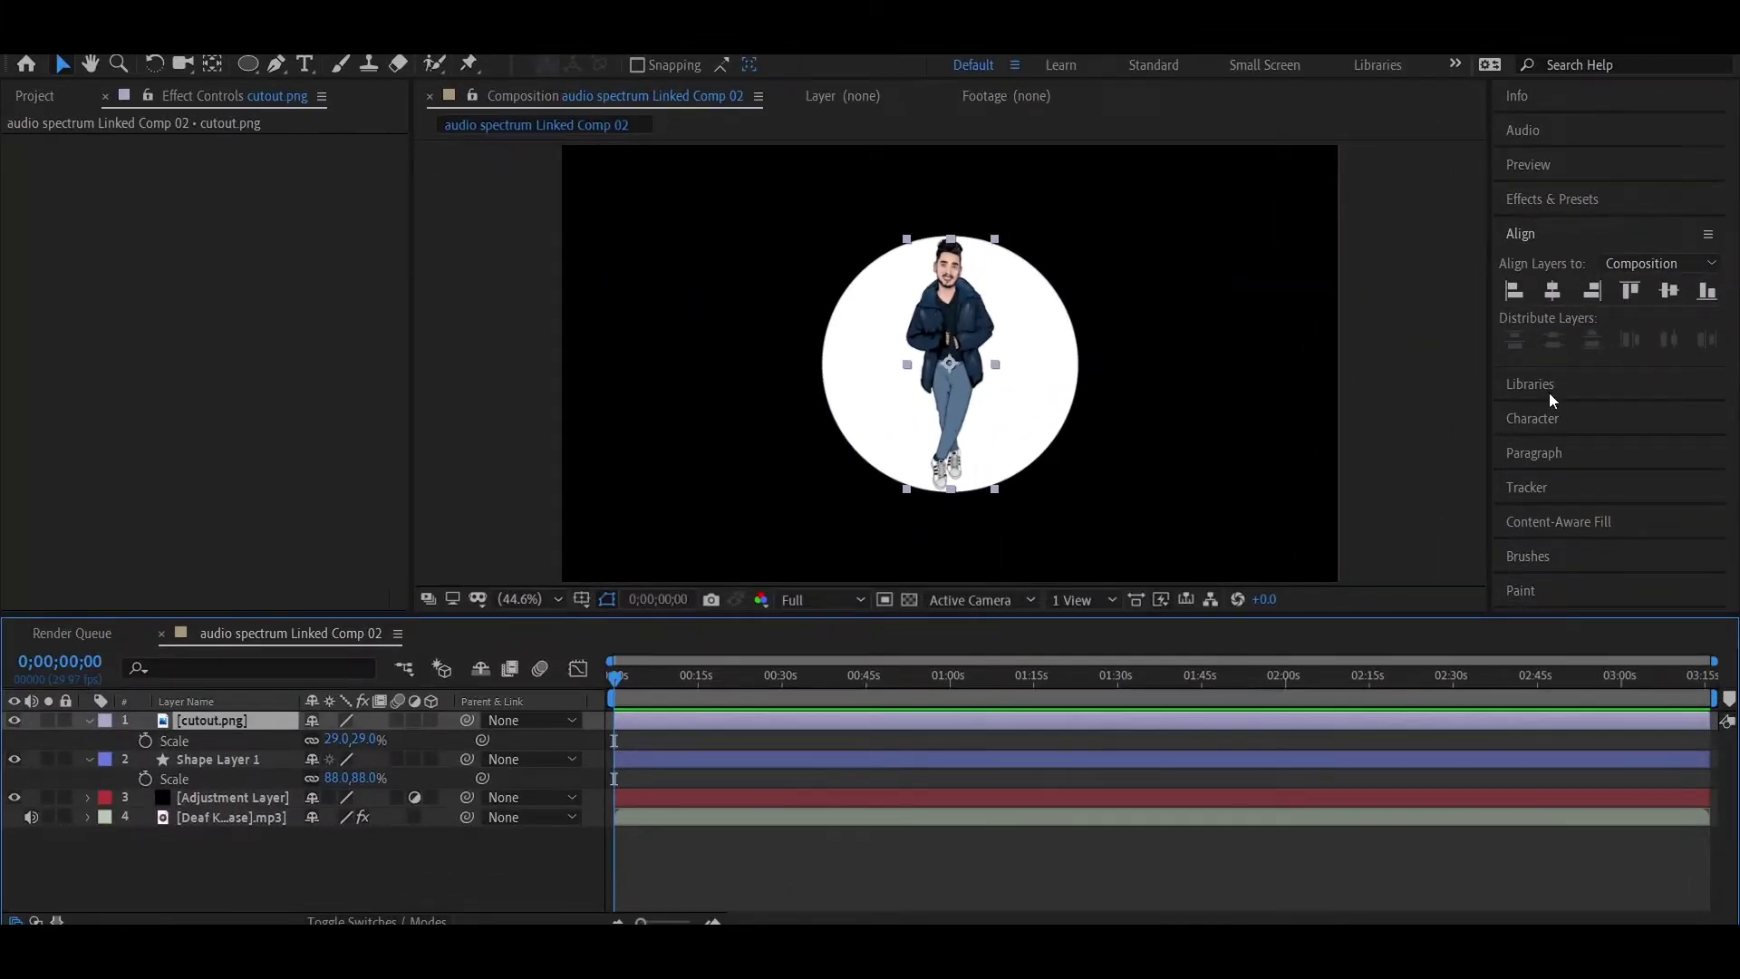
click(1553, 291)
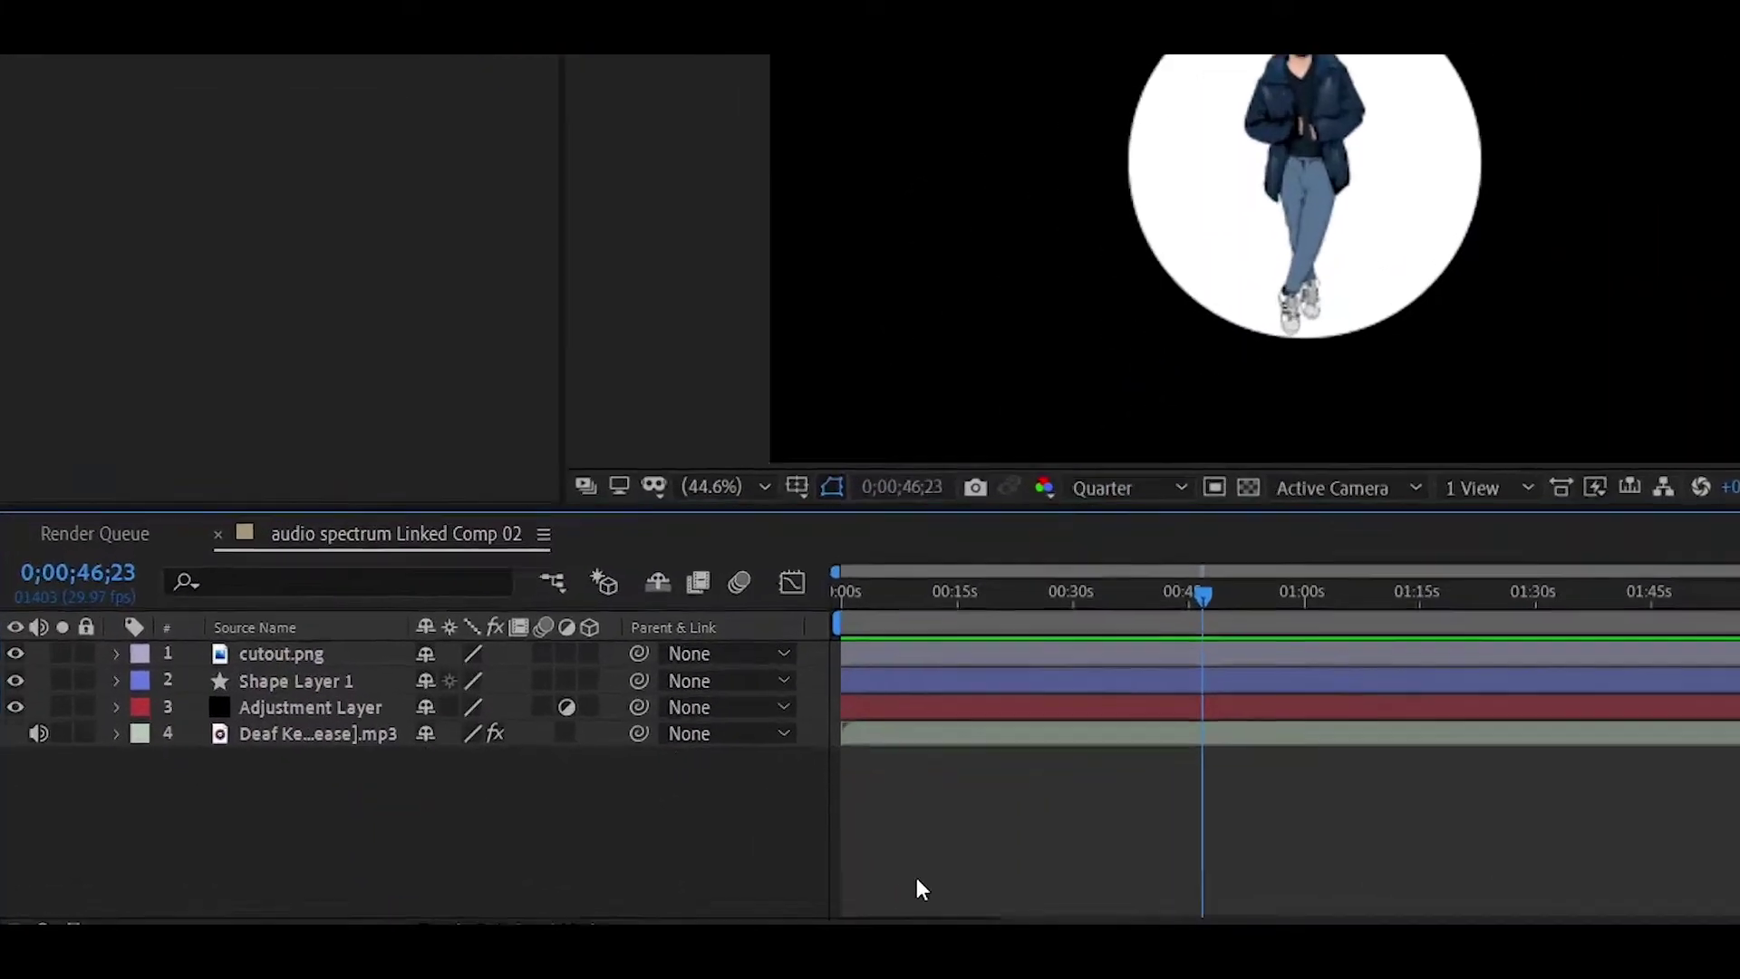
- Create a black solid named 'background' and place it beneath Shape Layer 1
right_click(451, 879)
mouse_move(1177, 475)
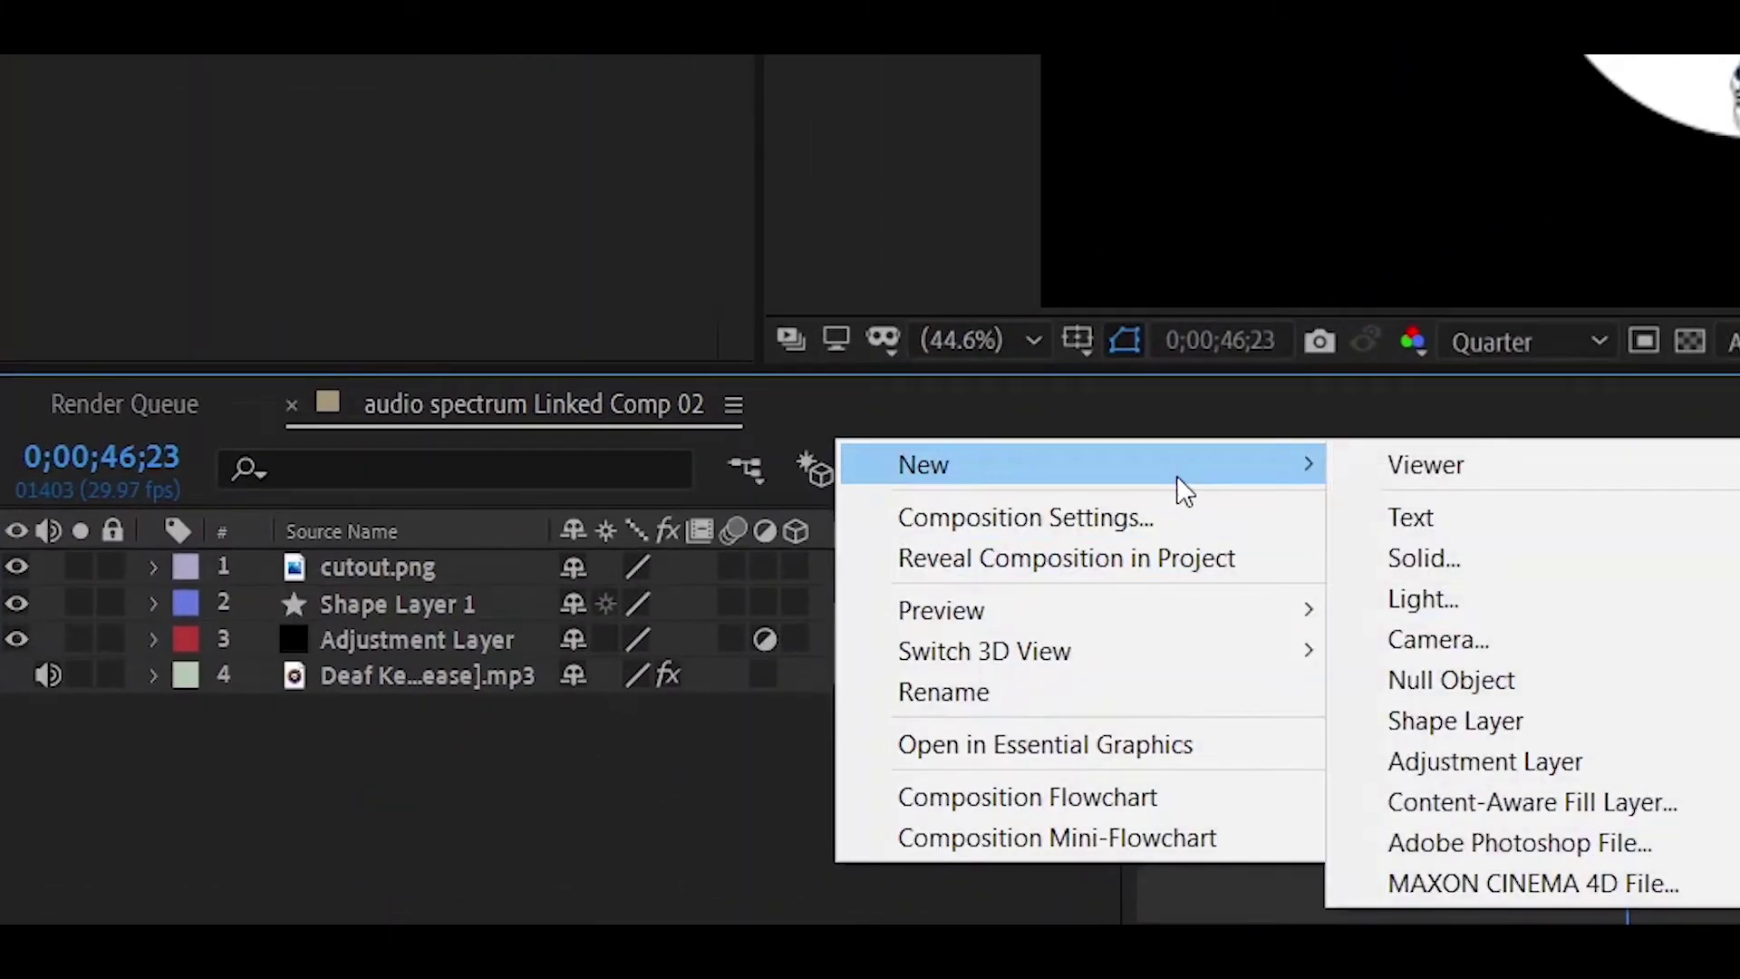
click(1427, 557)
text(background)
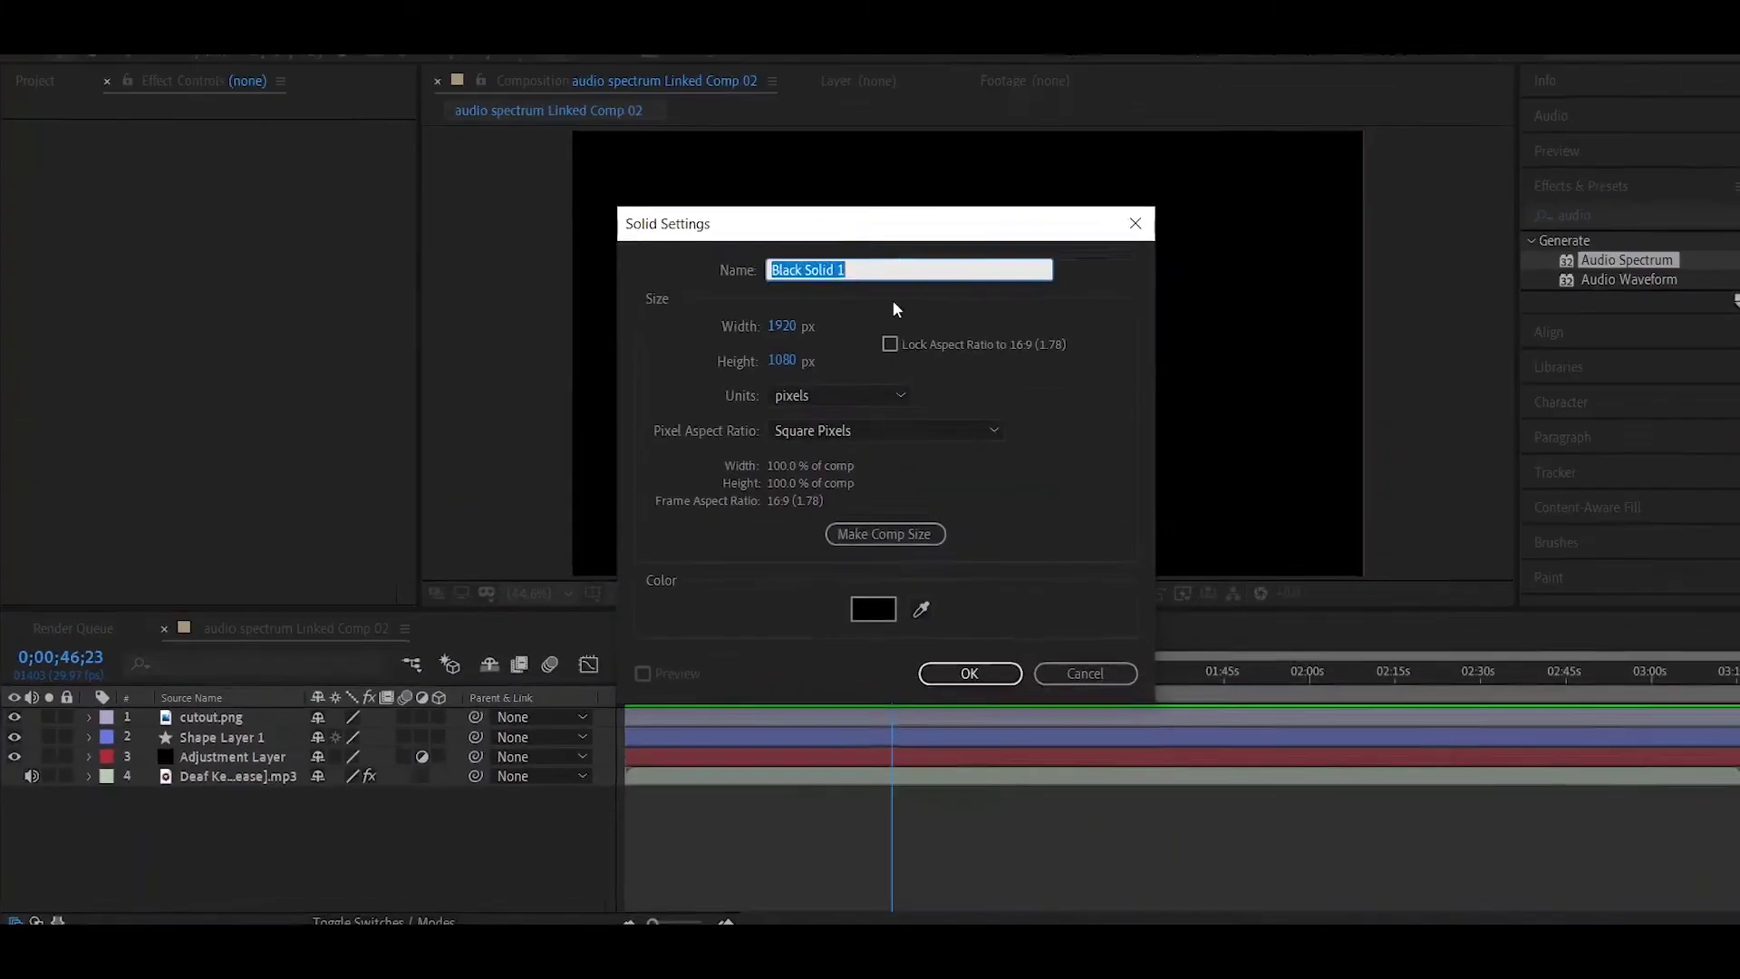
click(857, 614)
click(1097, 338)
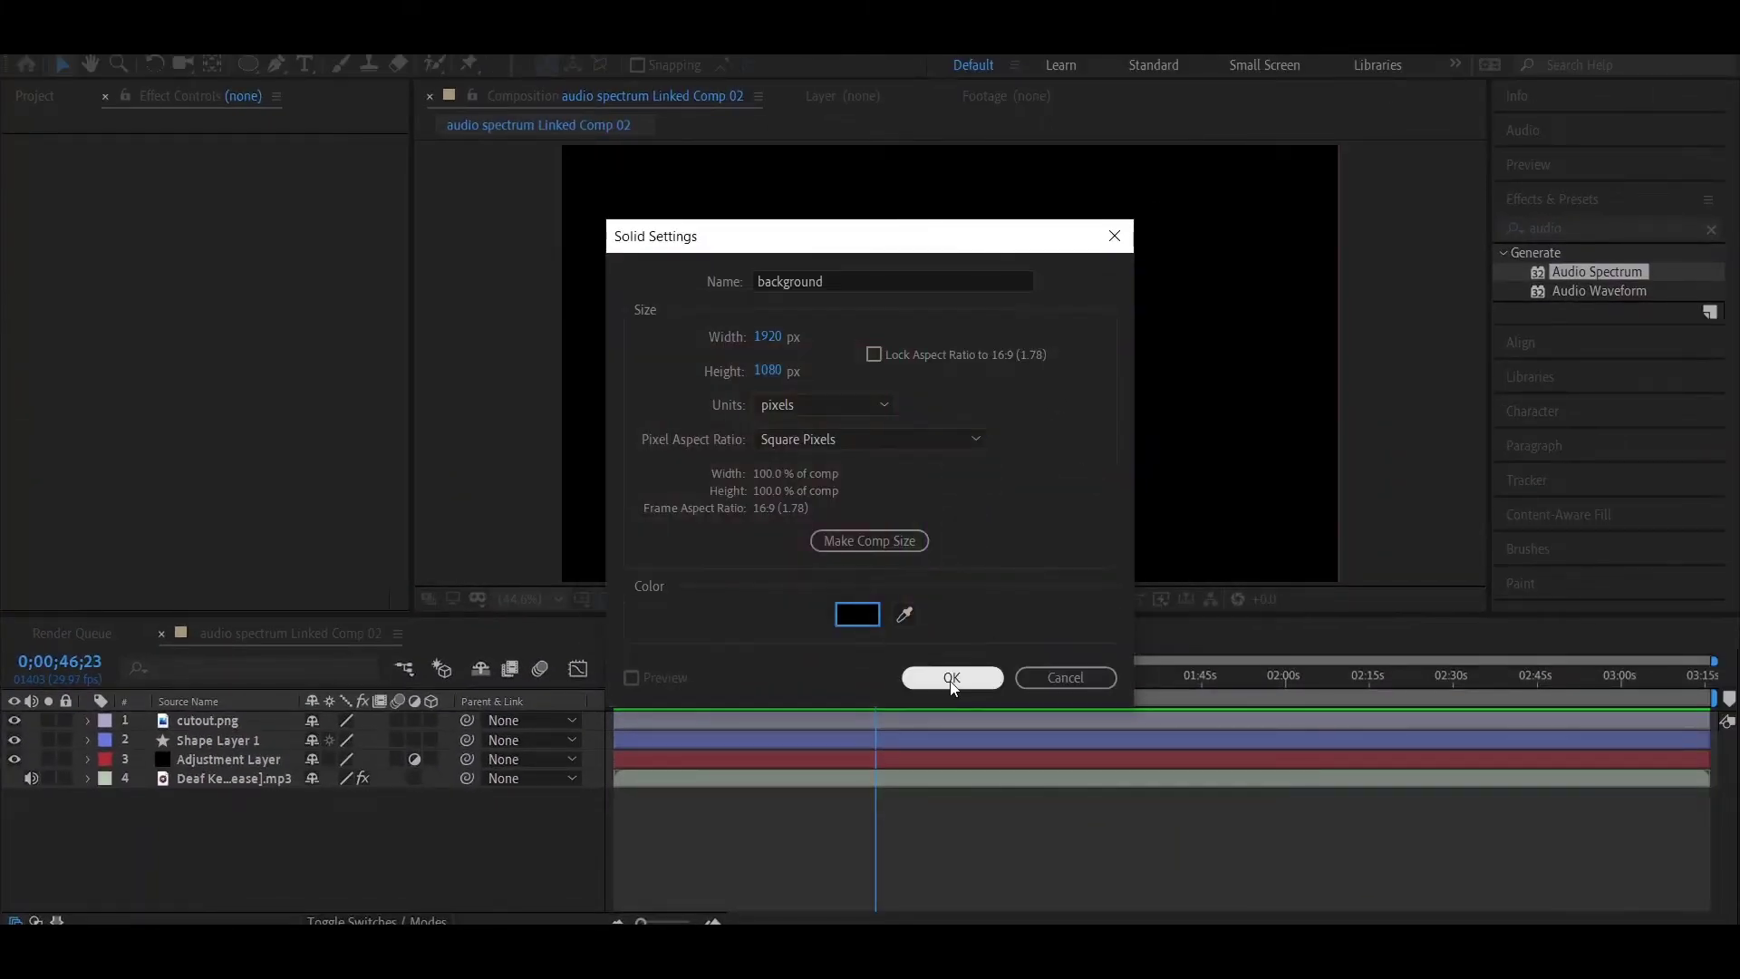
click(951, 677)
drag(192, 720, 184, 768)
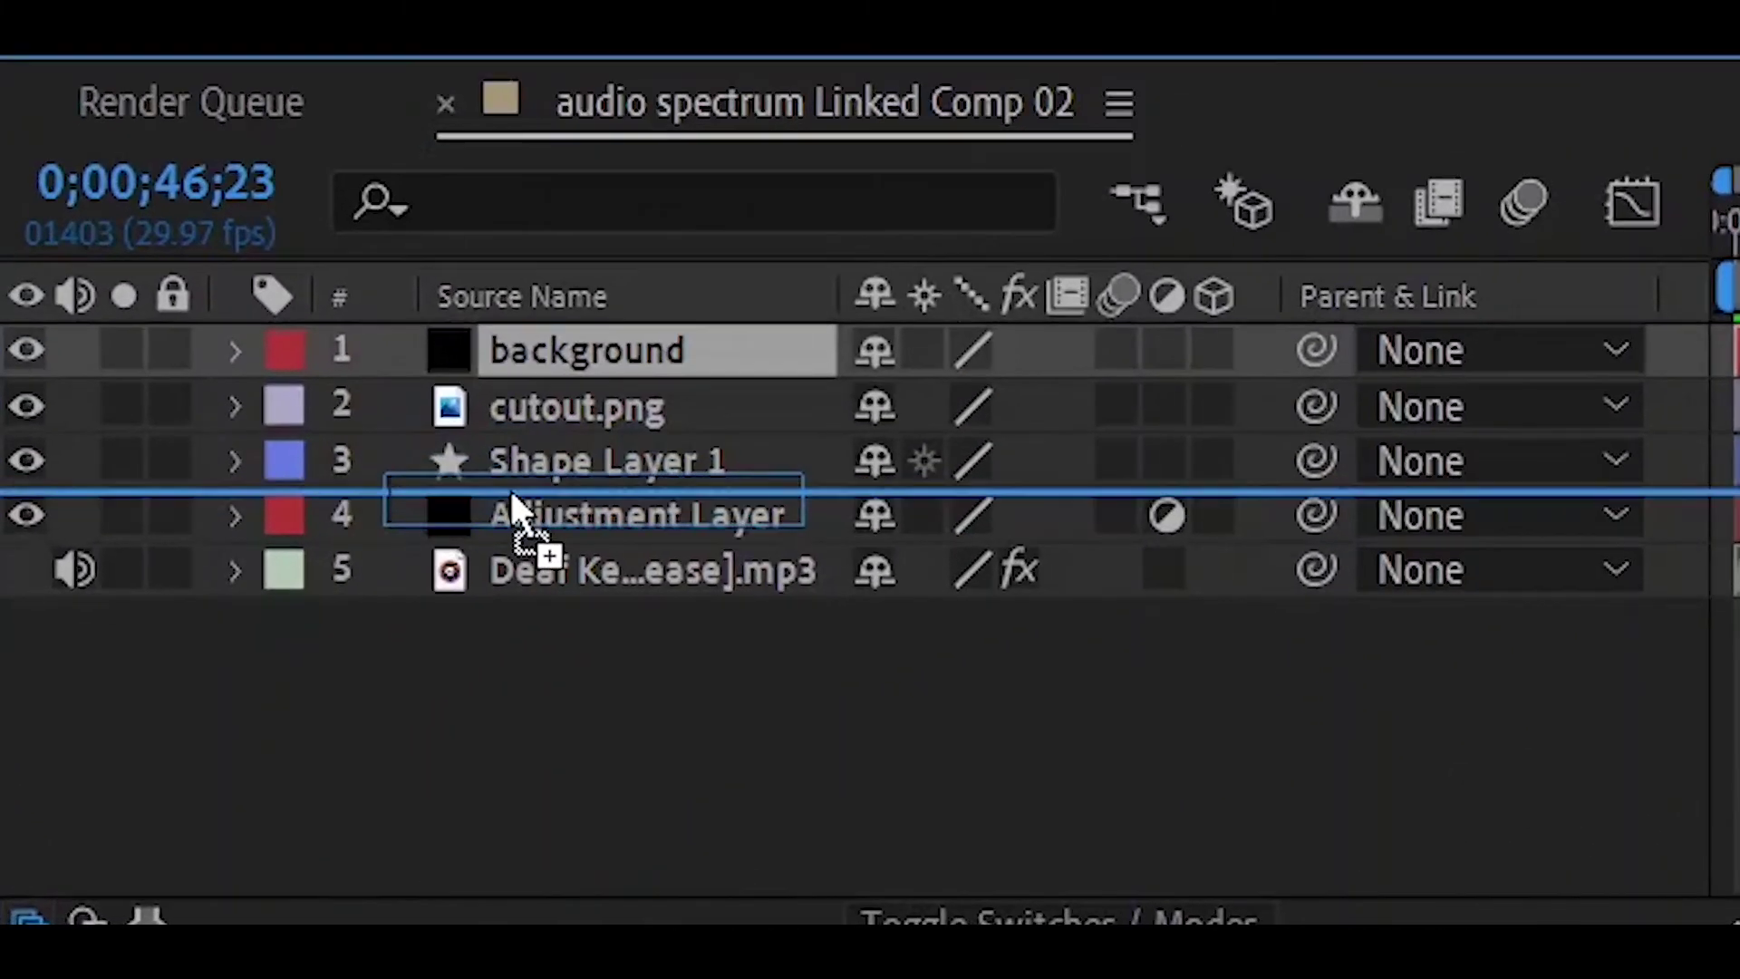
drag(509, 487, 509, 490)
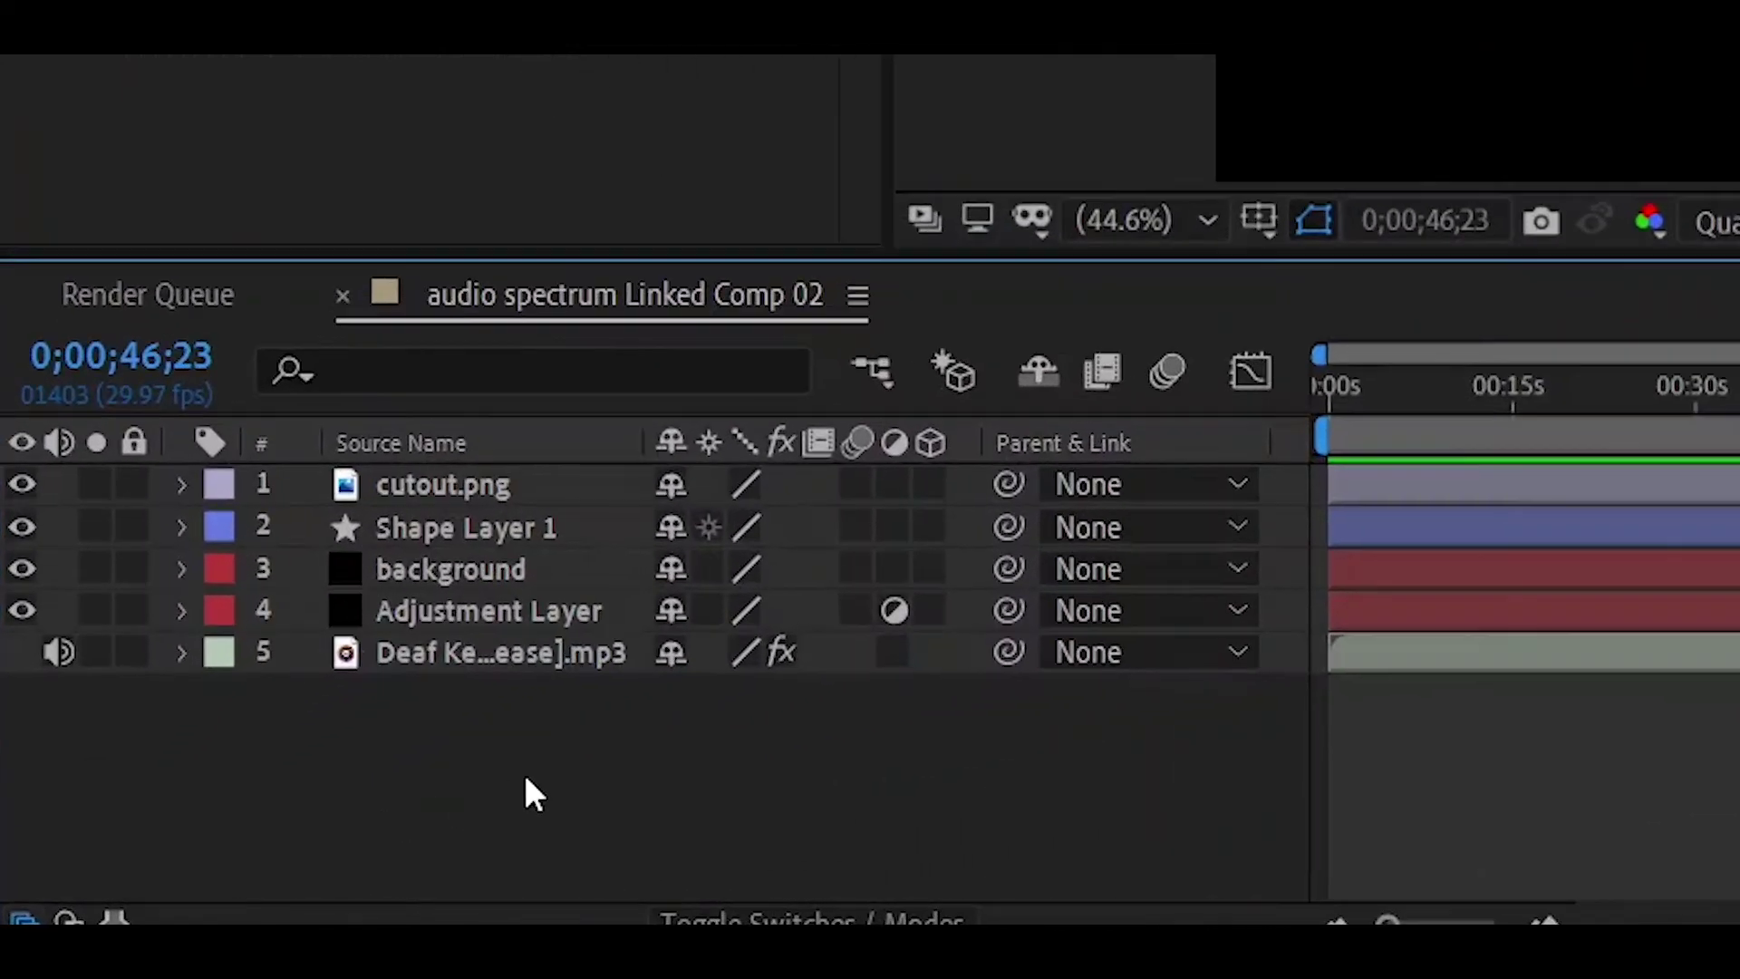
- Create a solid named 'audio spectrum' and lower its opacity to 83%
right_click(525, 778)
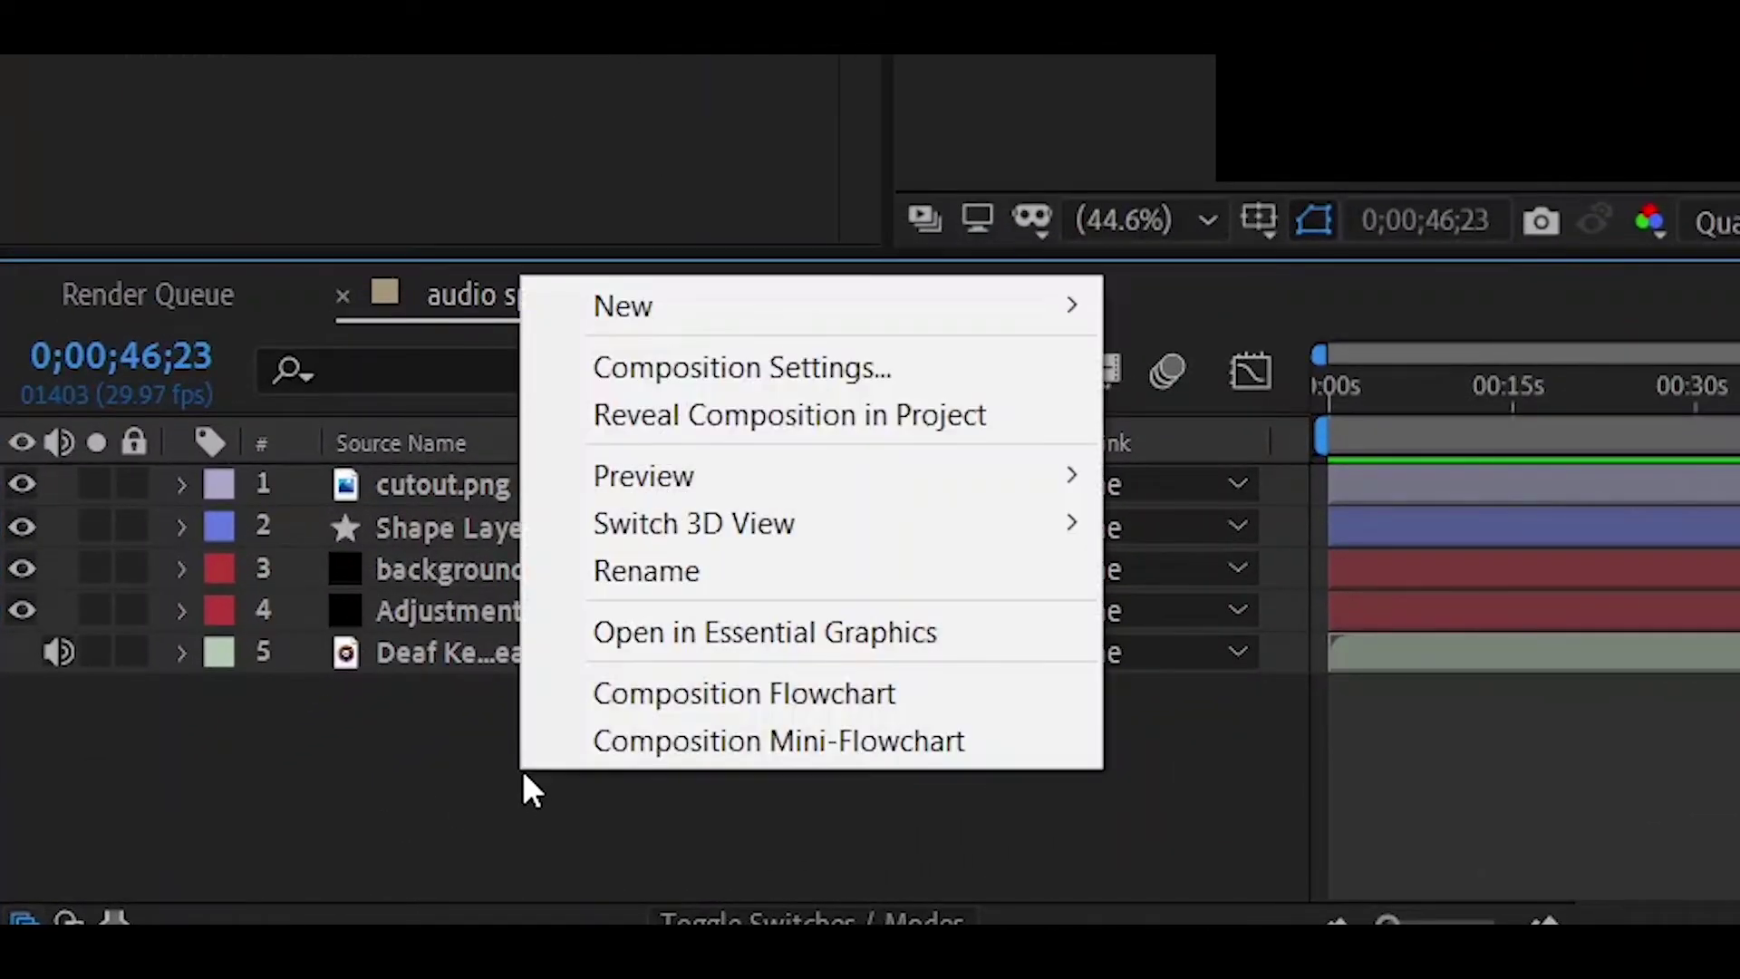
mouse_move(869, 308)
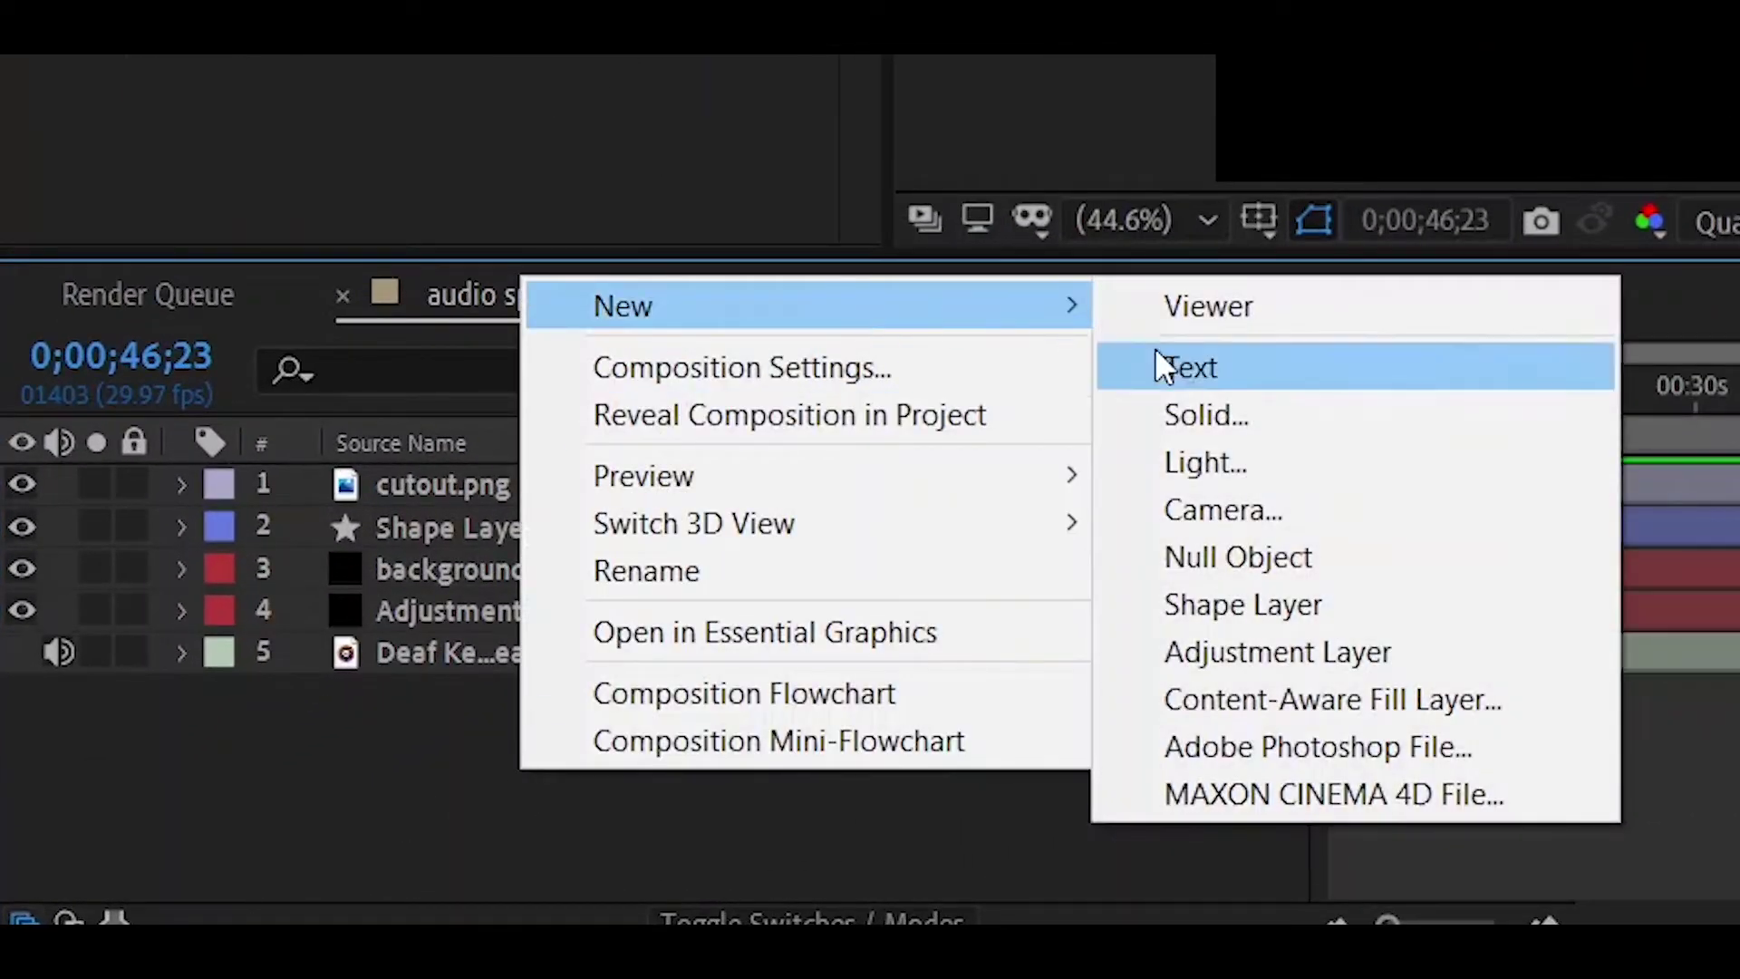
click(1206, 415)
text(audio spectrum)
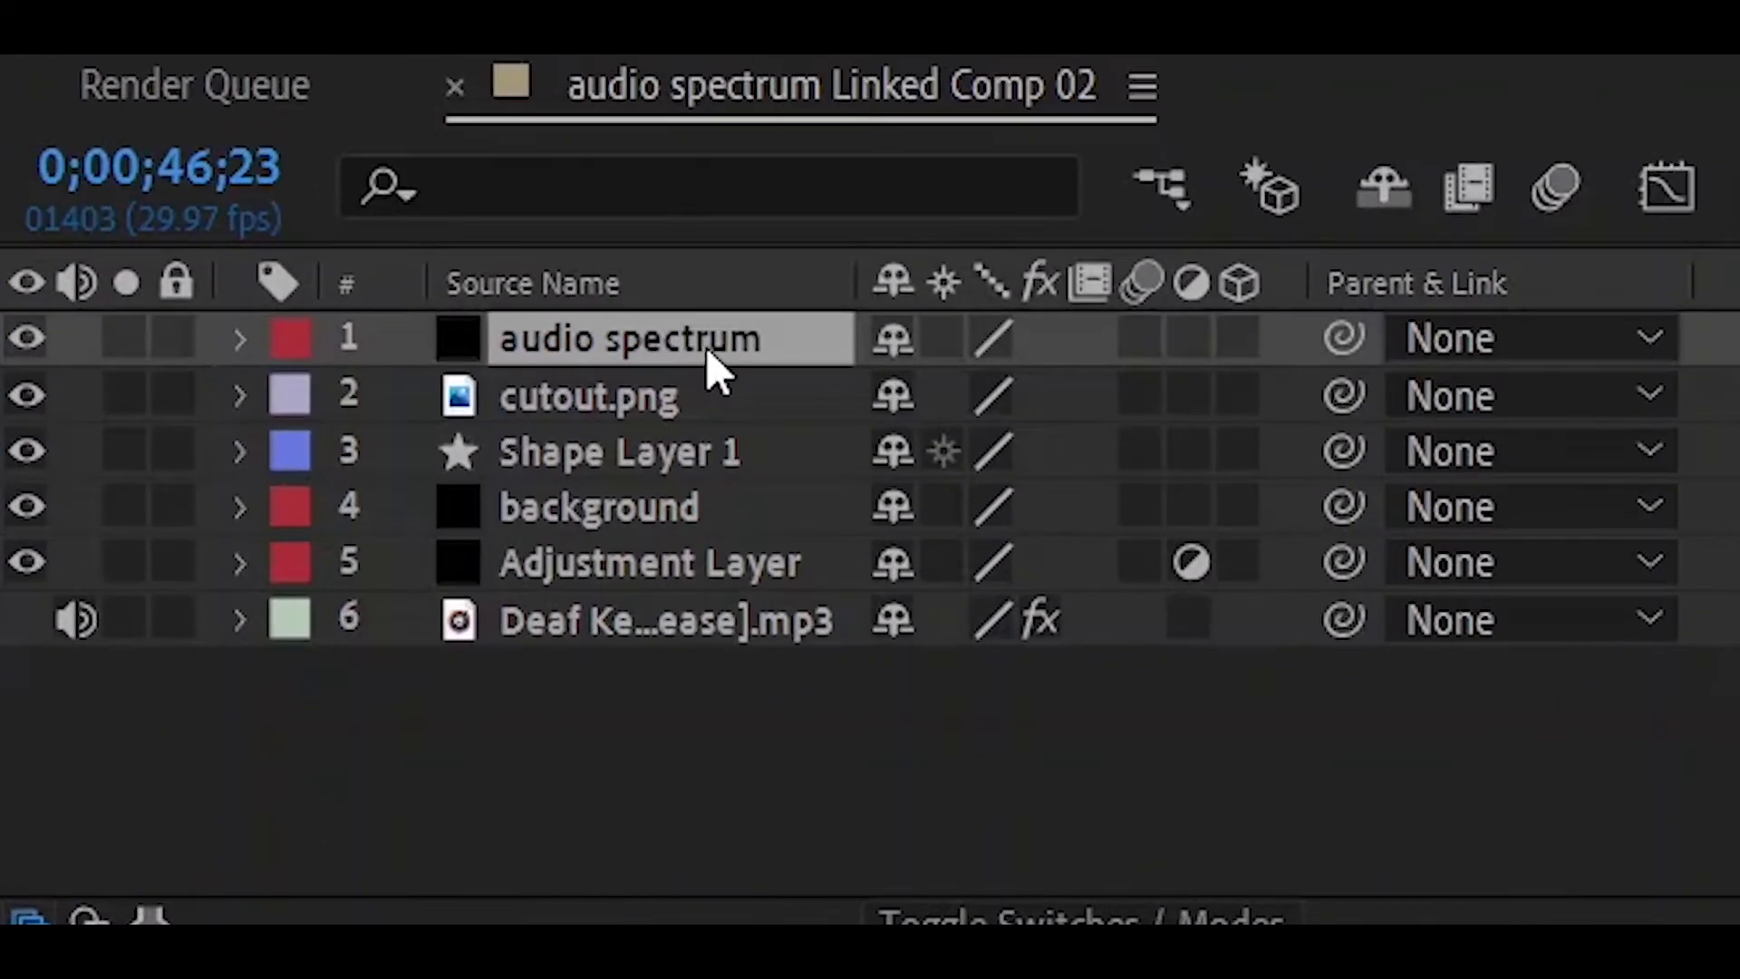
key(t)
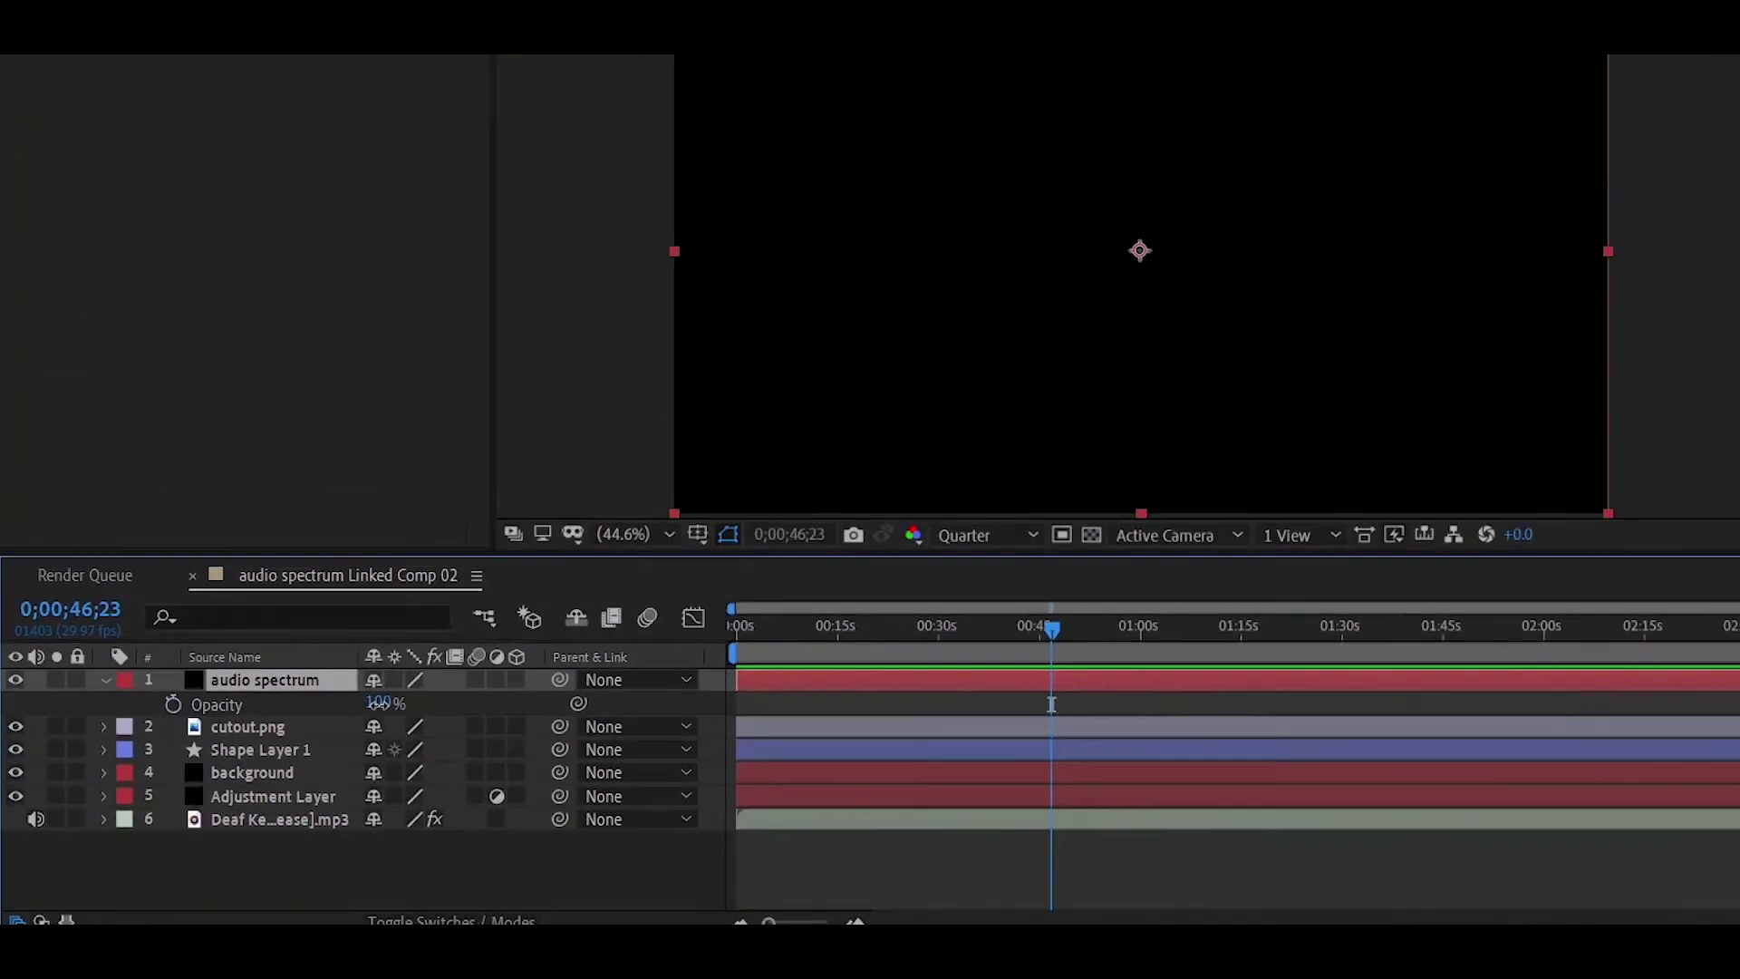
drag(906, 393, 844, 398)
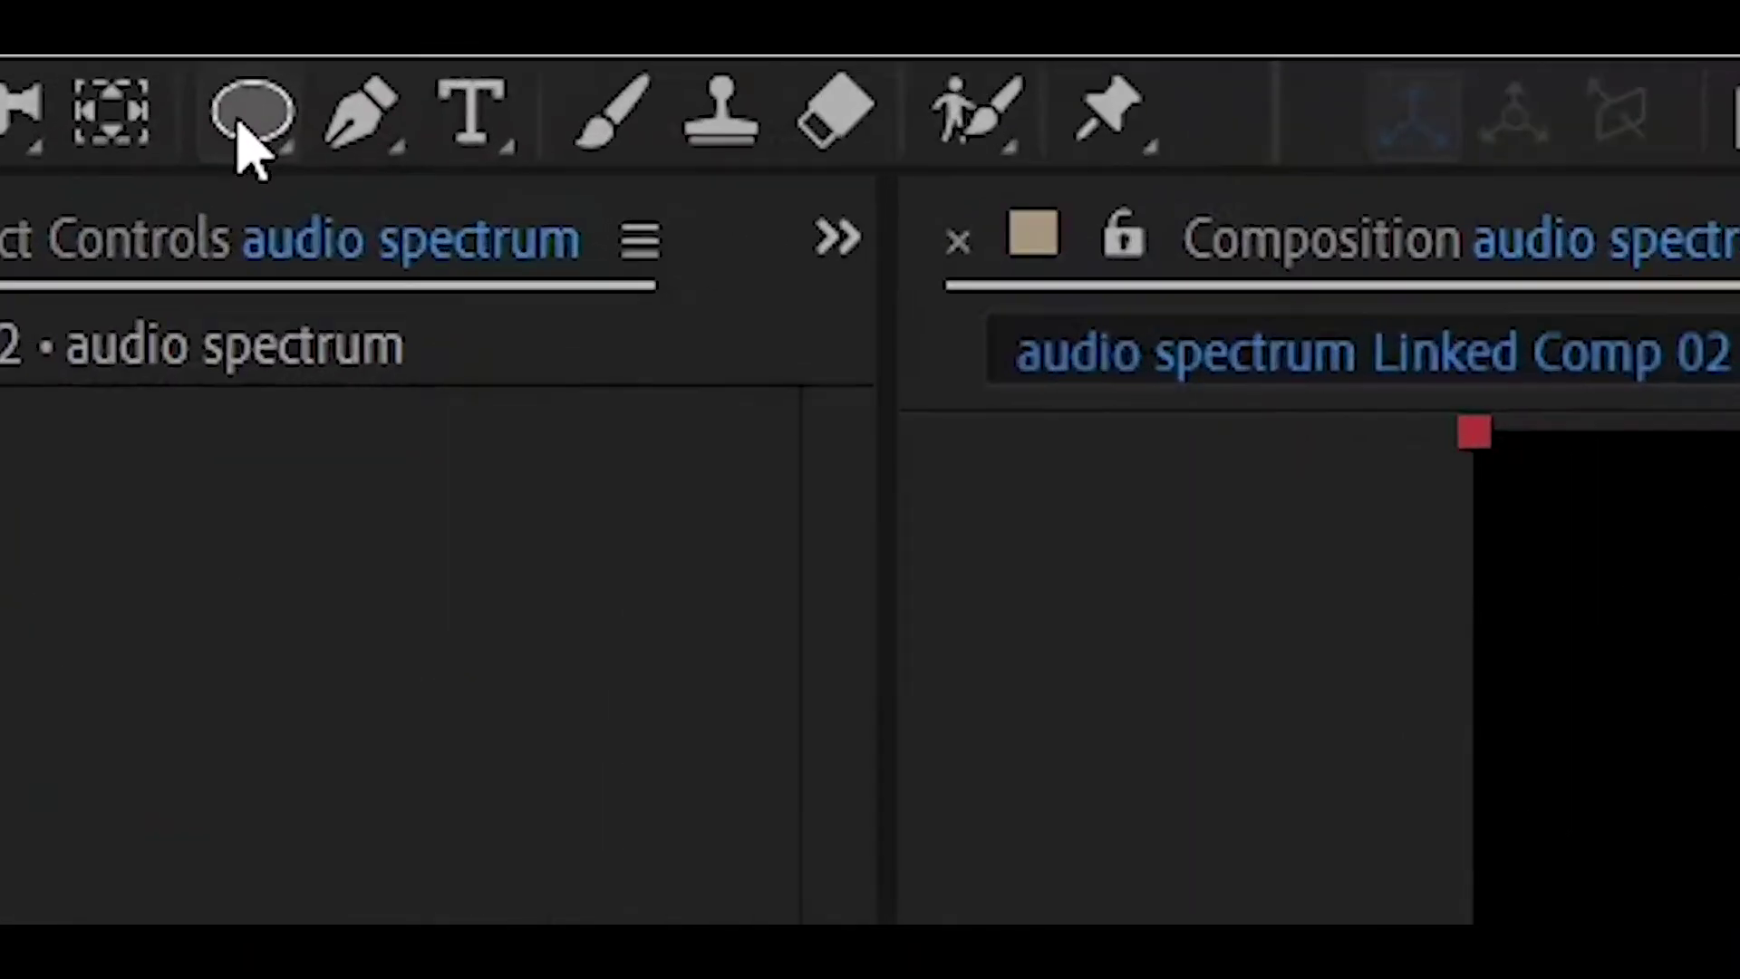
- Draw a circular mask around the white circle on the audio spectrum solid and centre it
click(247, 122)
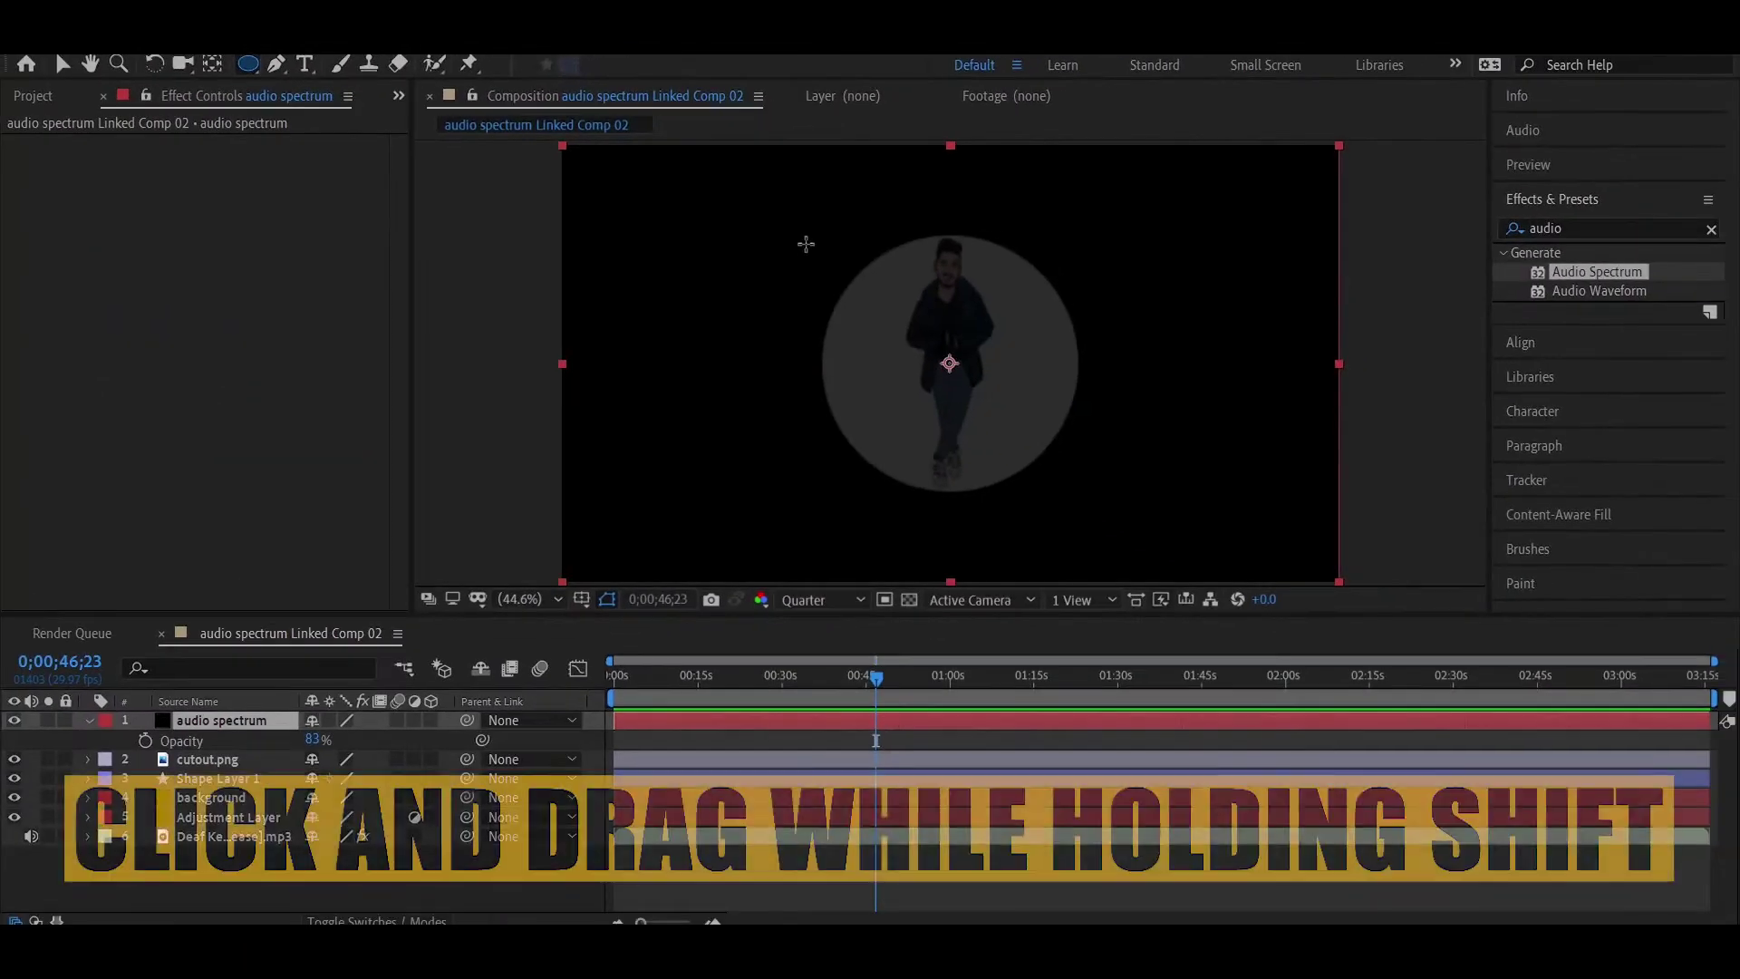
drag(804, 221, 1040, 536)
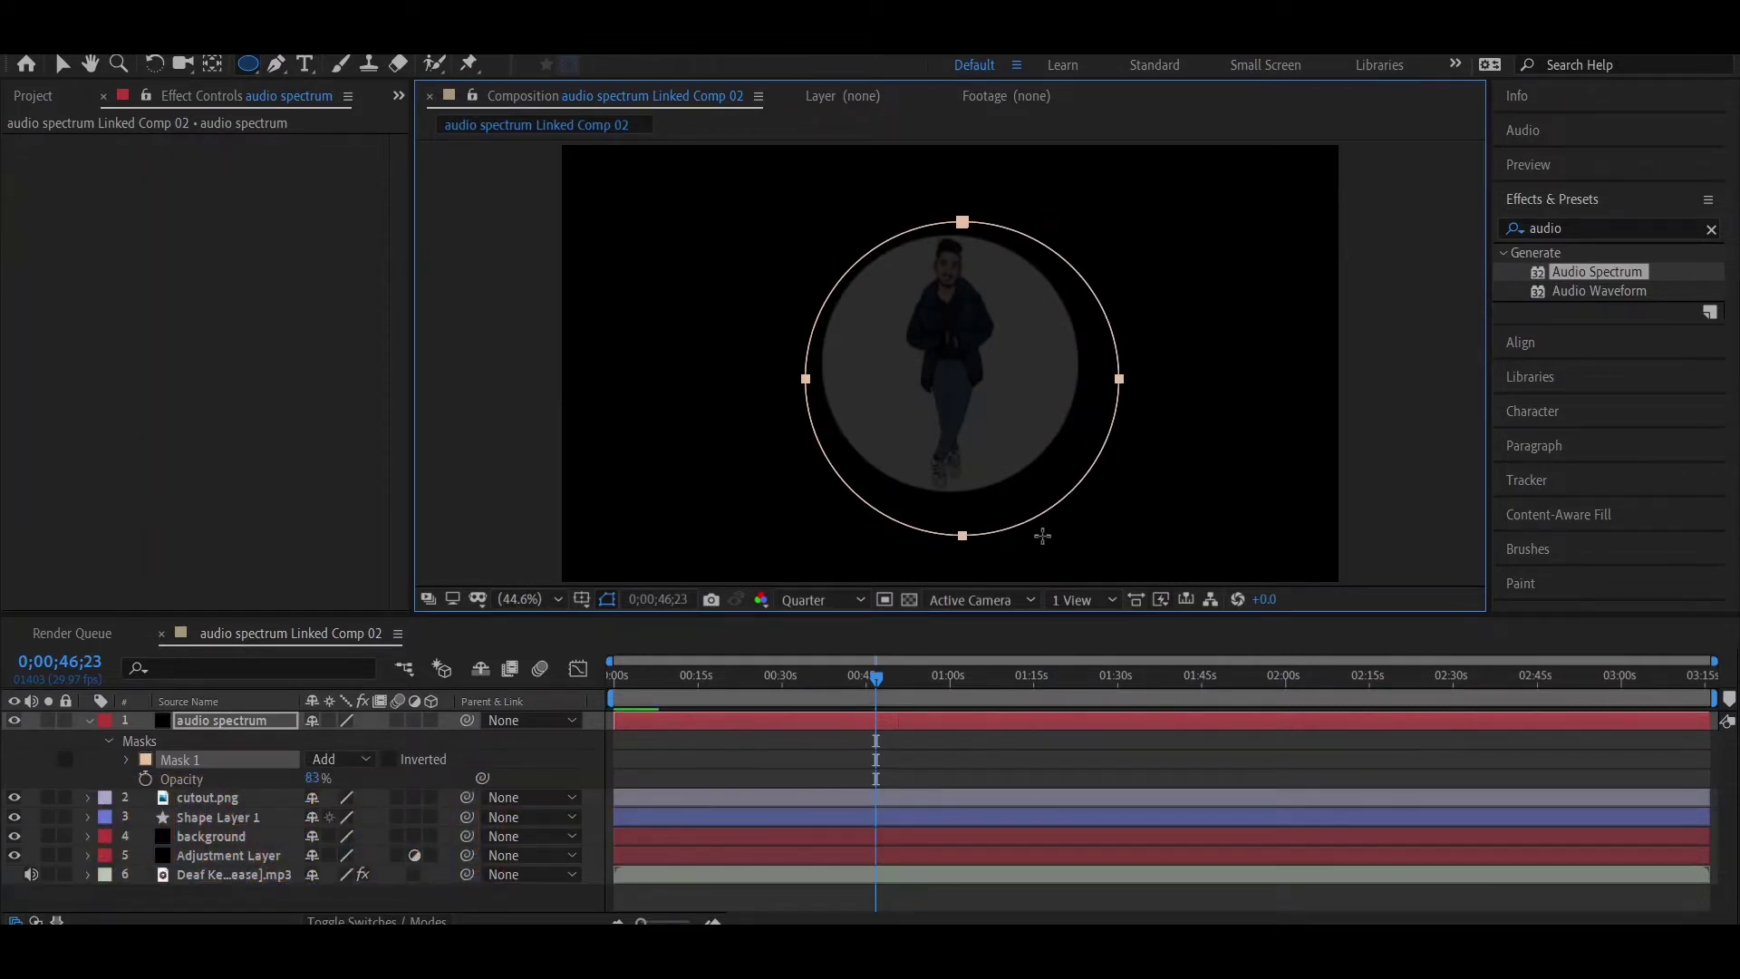
key(v)
click(1552, 198)
click(1531, 234)
click(1552, 290)
click(1668, 290)
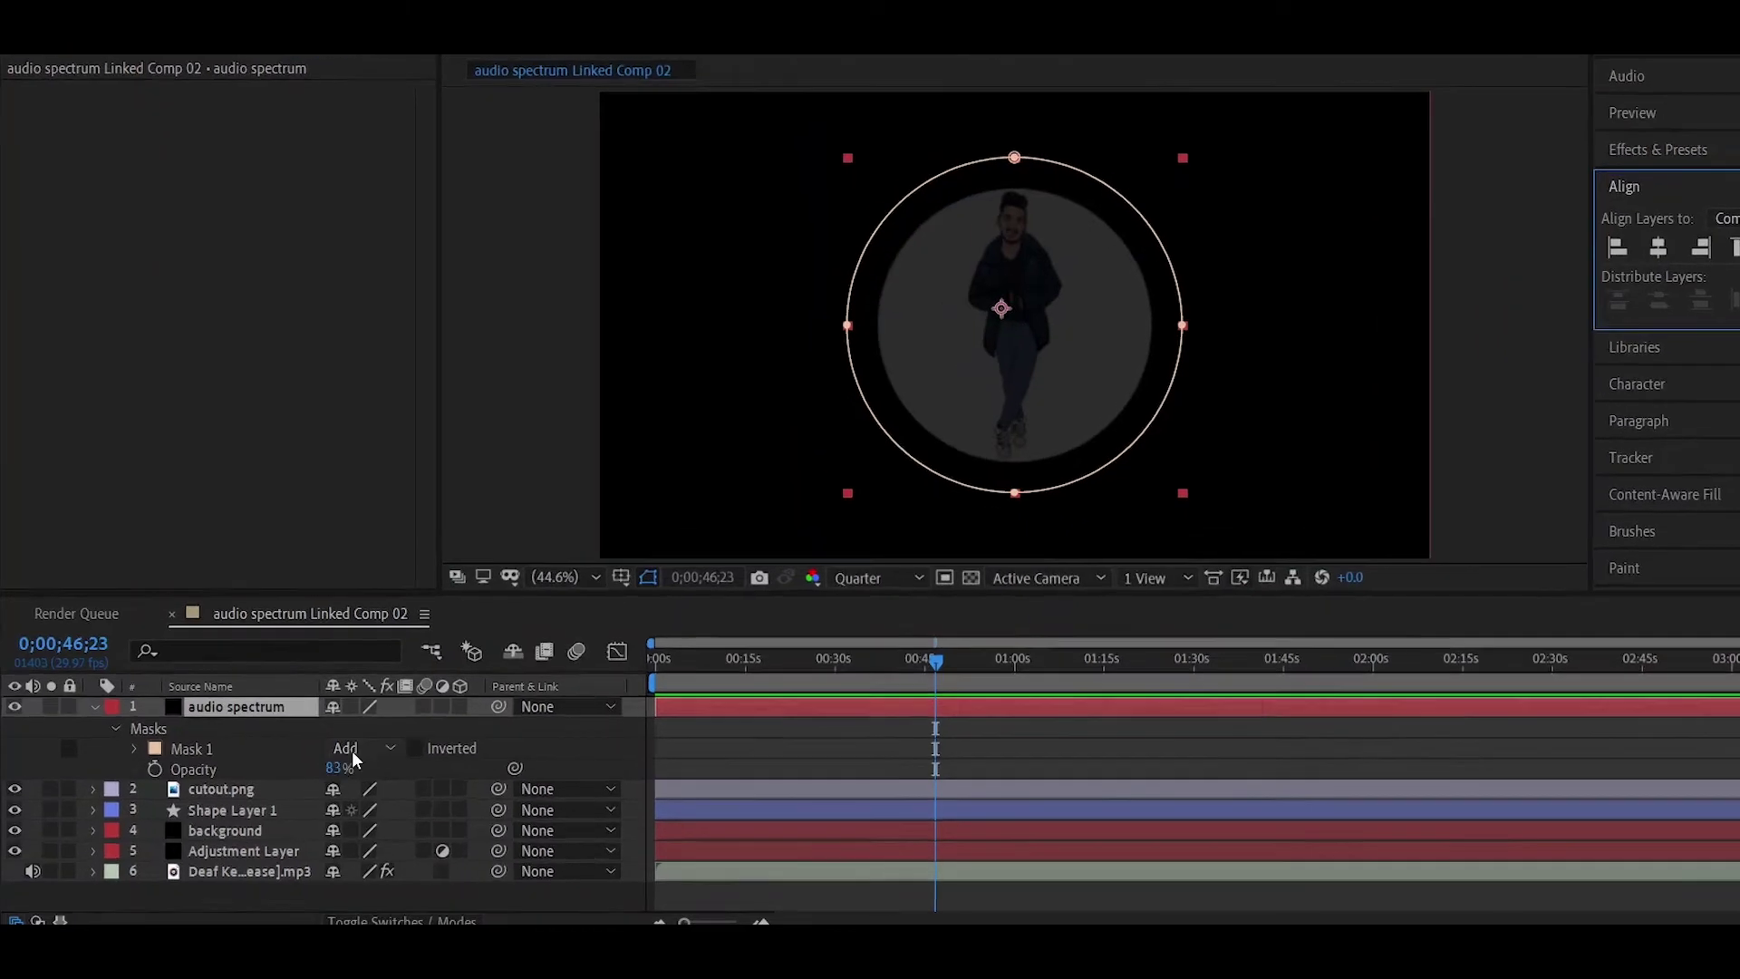
- Set Mask 1 mode to None and search the effects for 'audio'
click(350, 757)
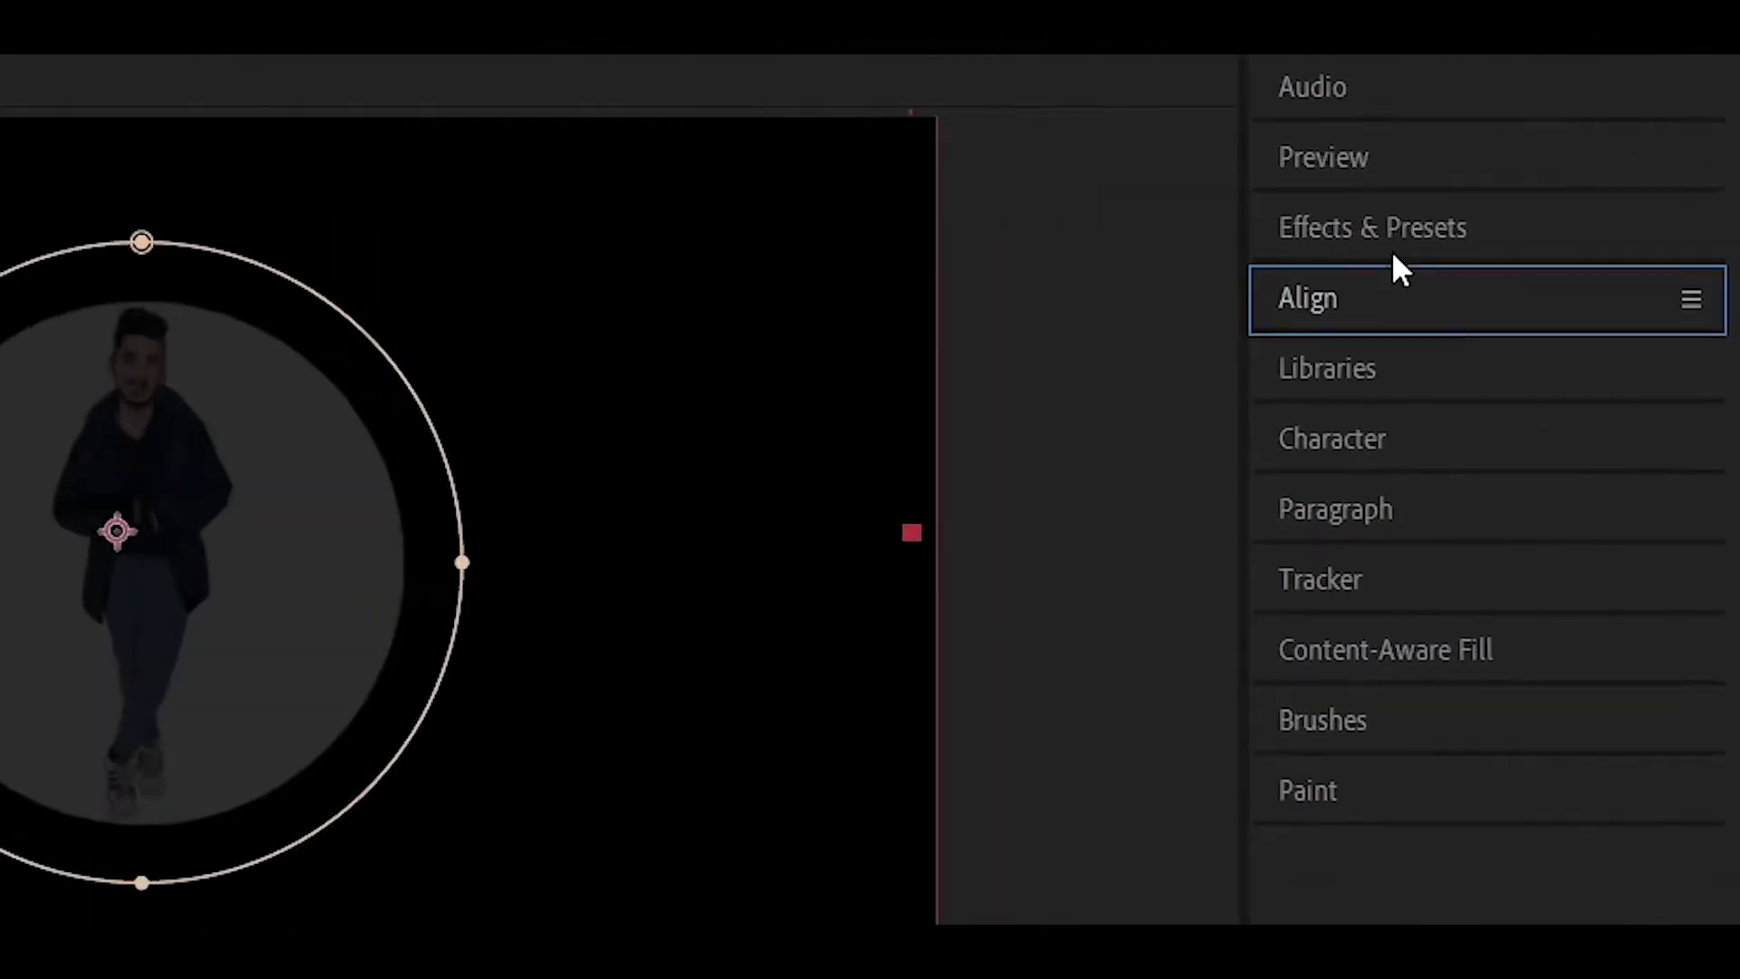
click(1391, 252)
text(audio)
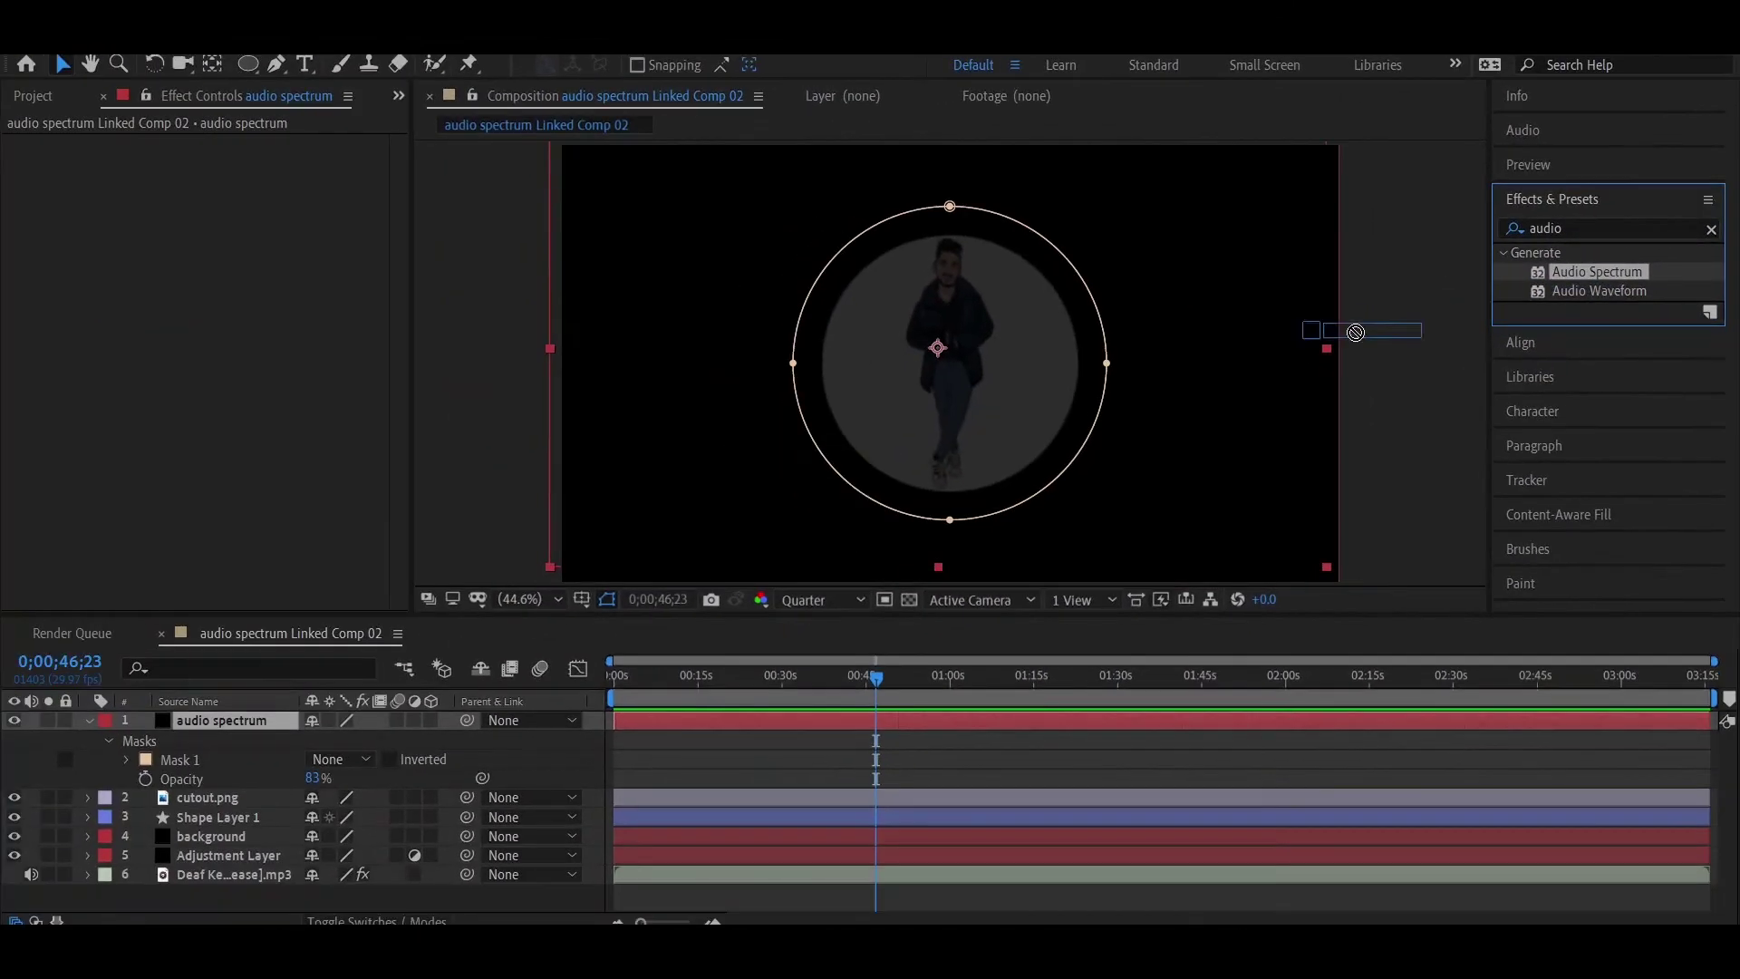
- Apply Audio Spectrum to the audio spectrum layer, with the song as Audio Layer and Mask 1 as Path
drag(1450, 362, 200, 725)
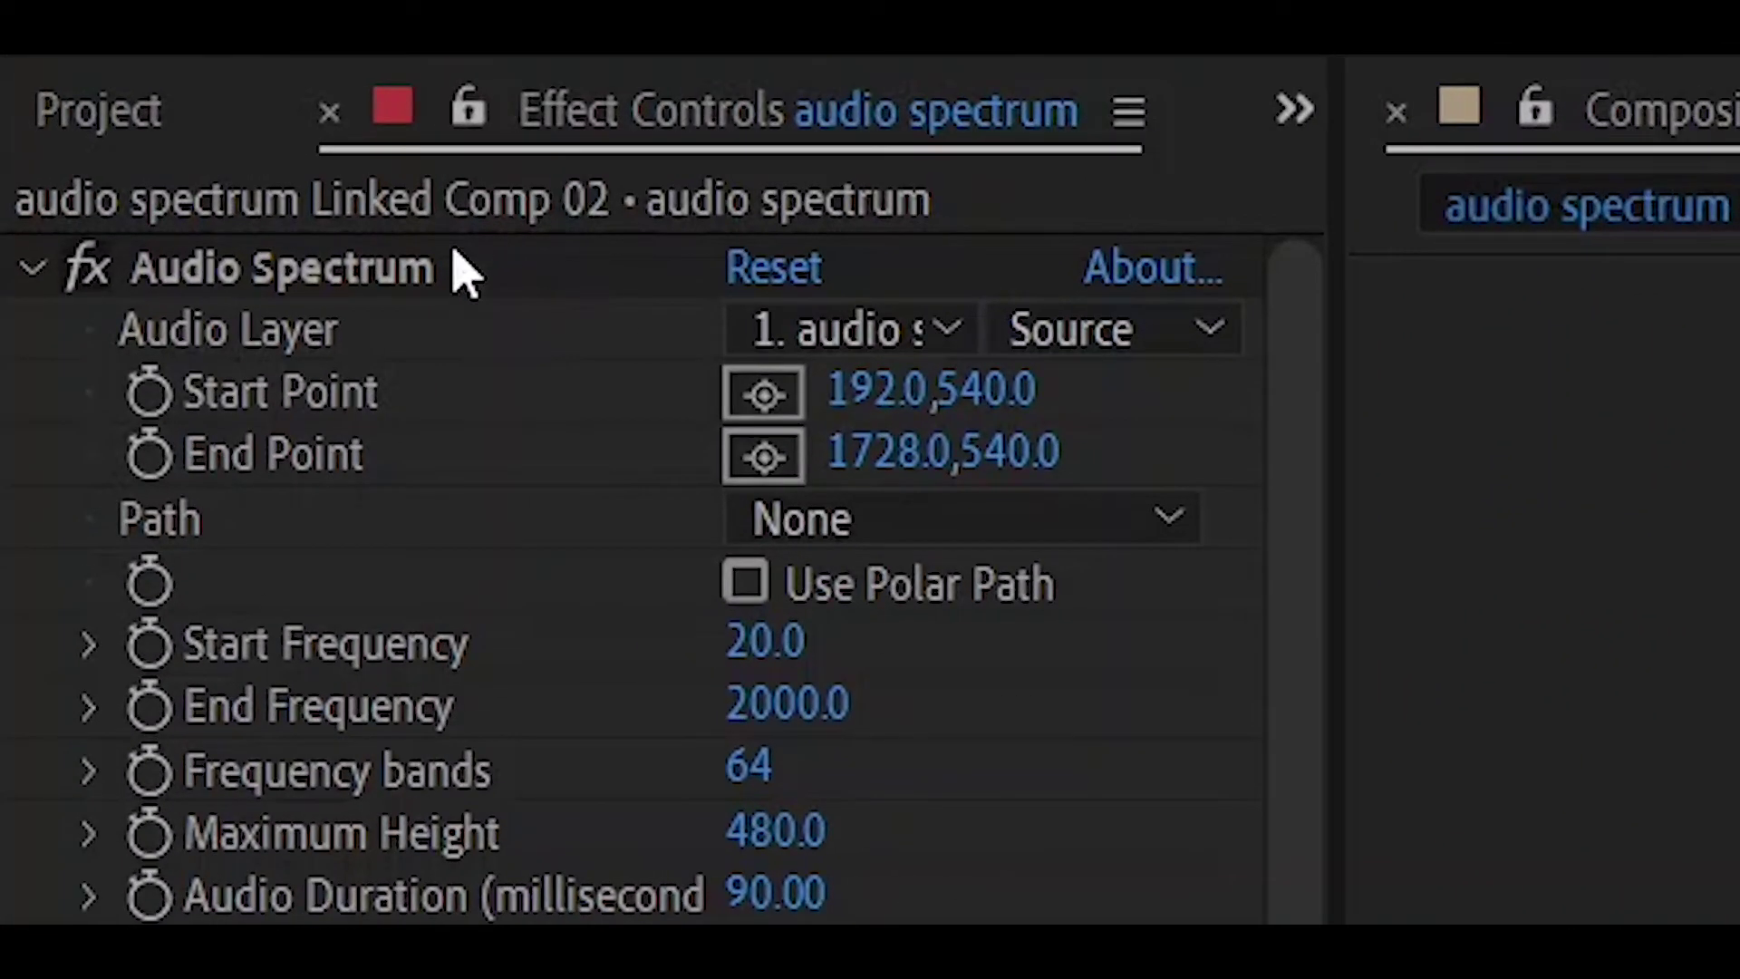
click(835, 338)
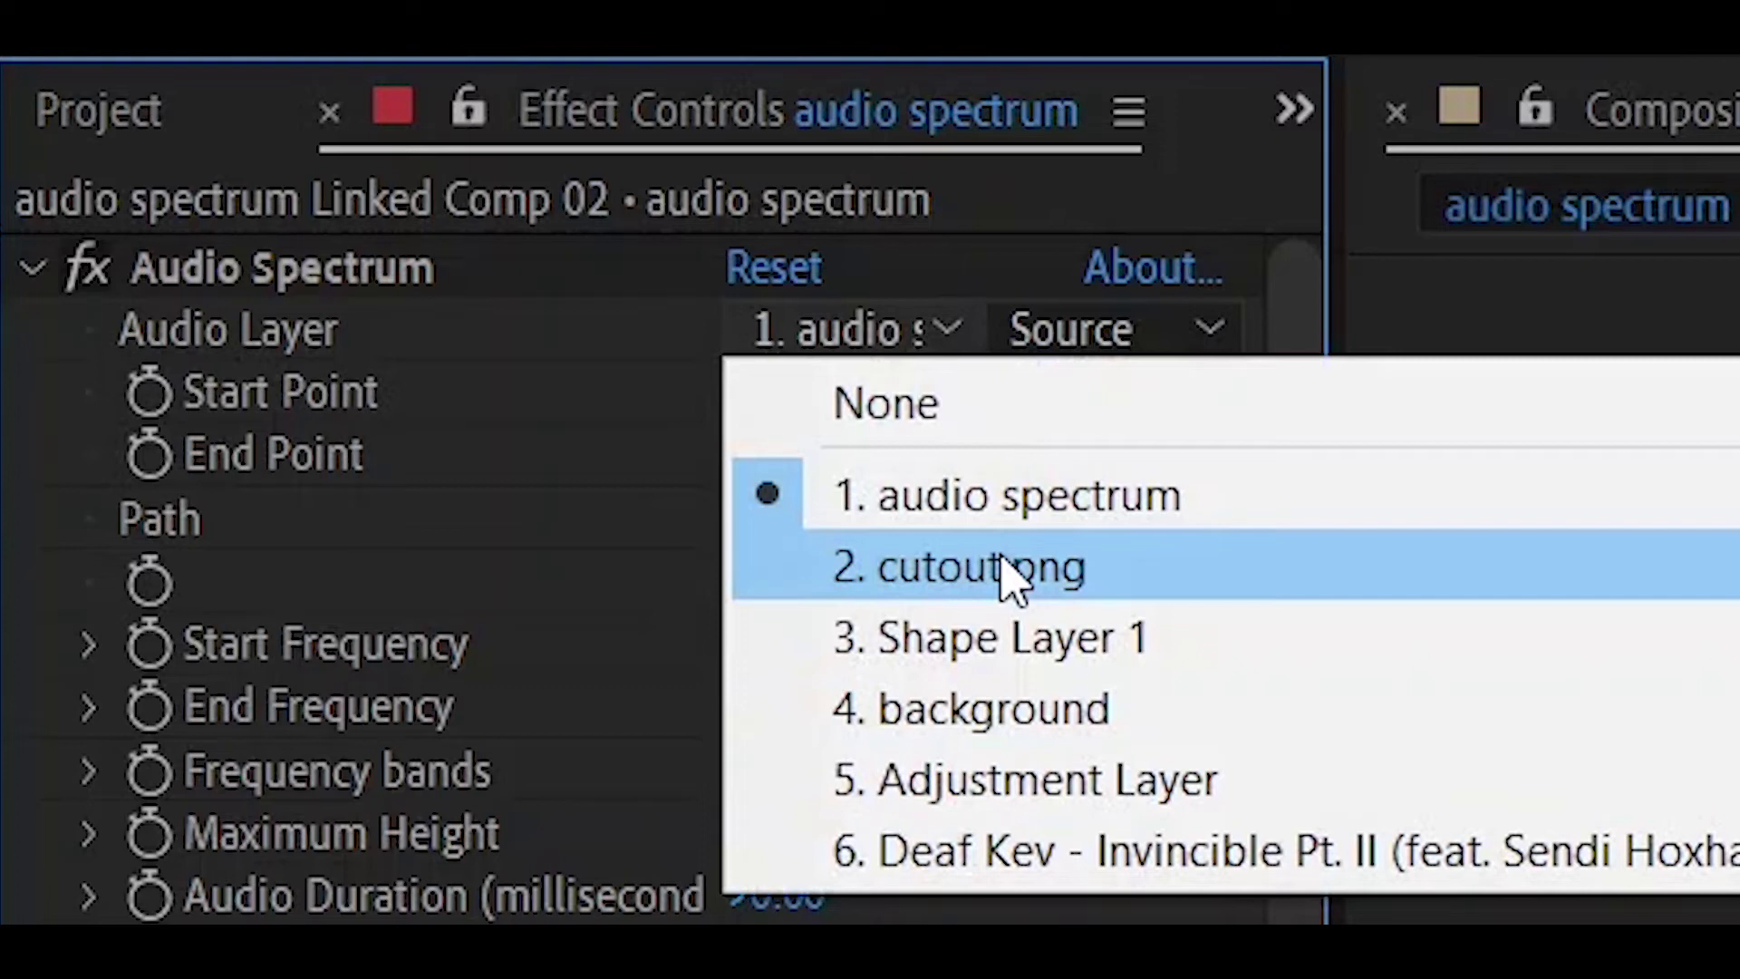
click(1030, 857)
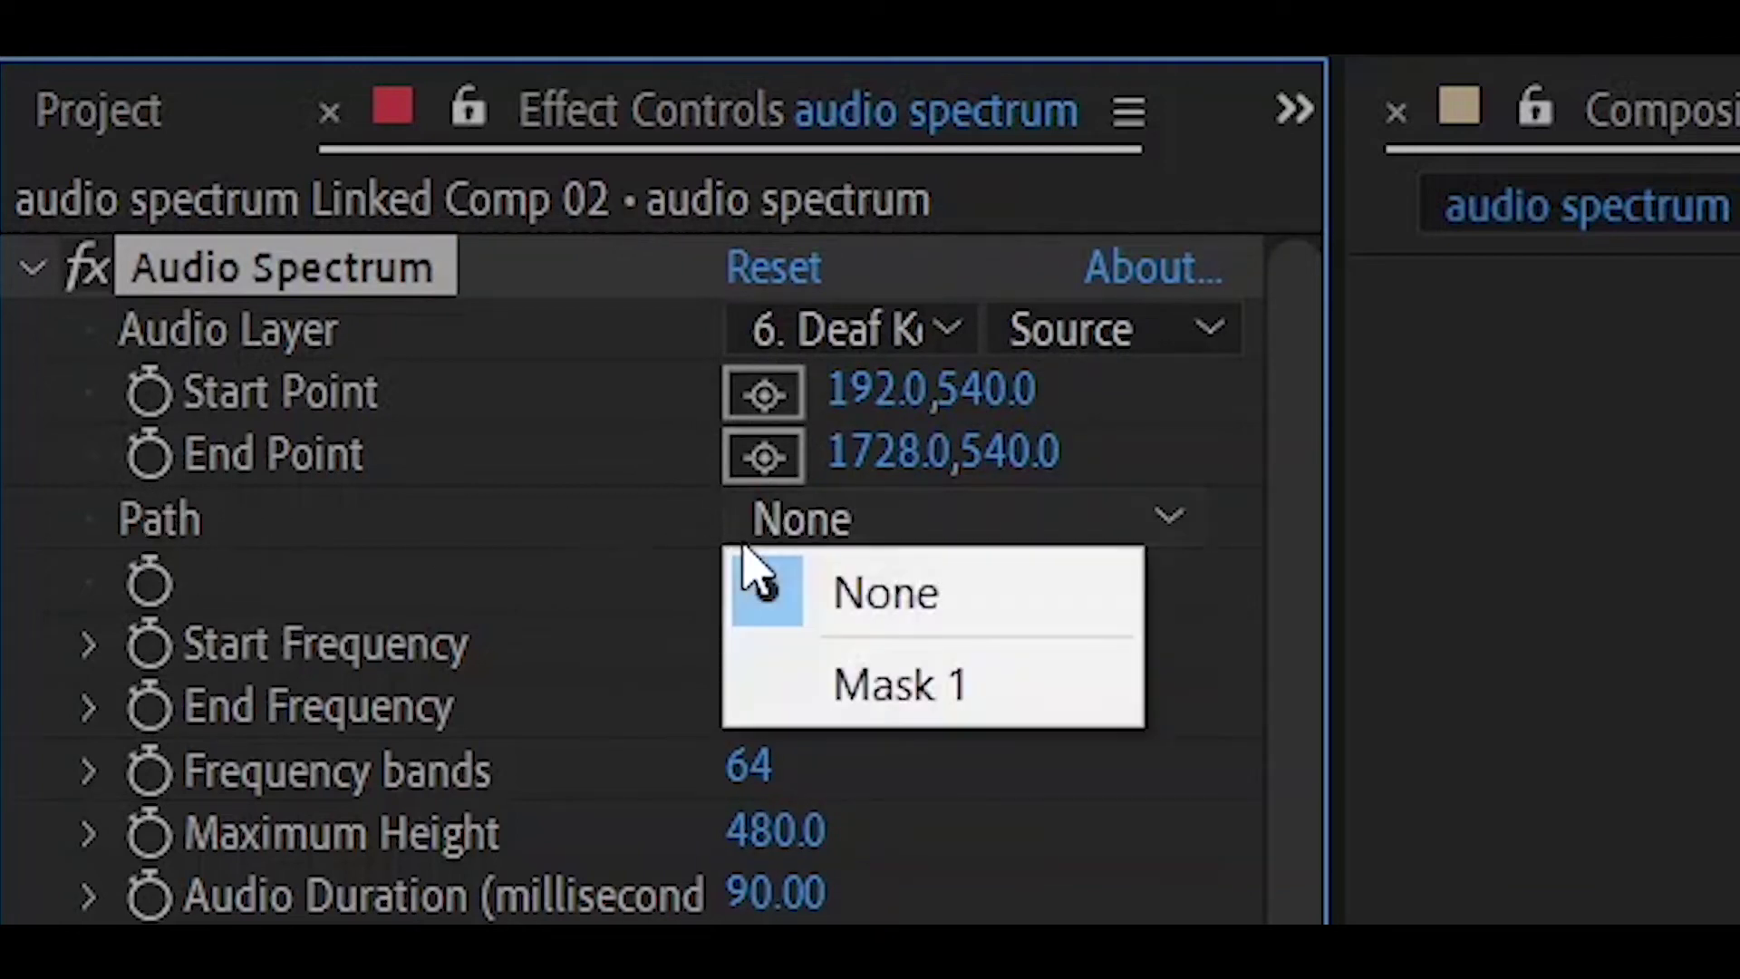
click(835, 683)
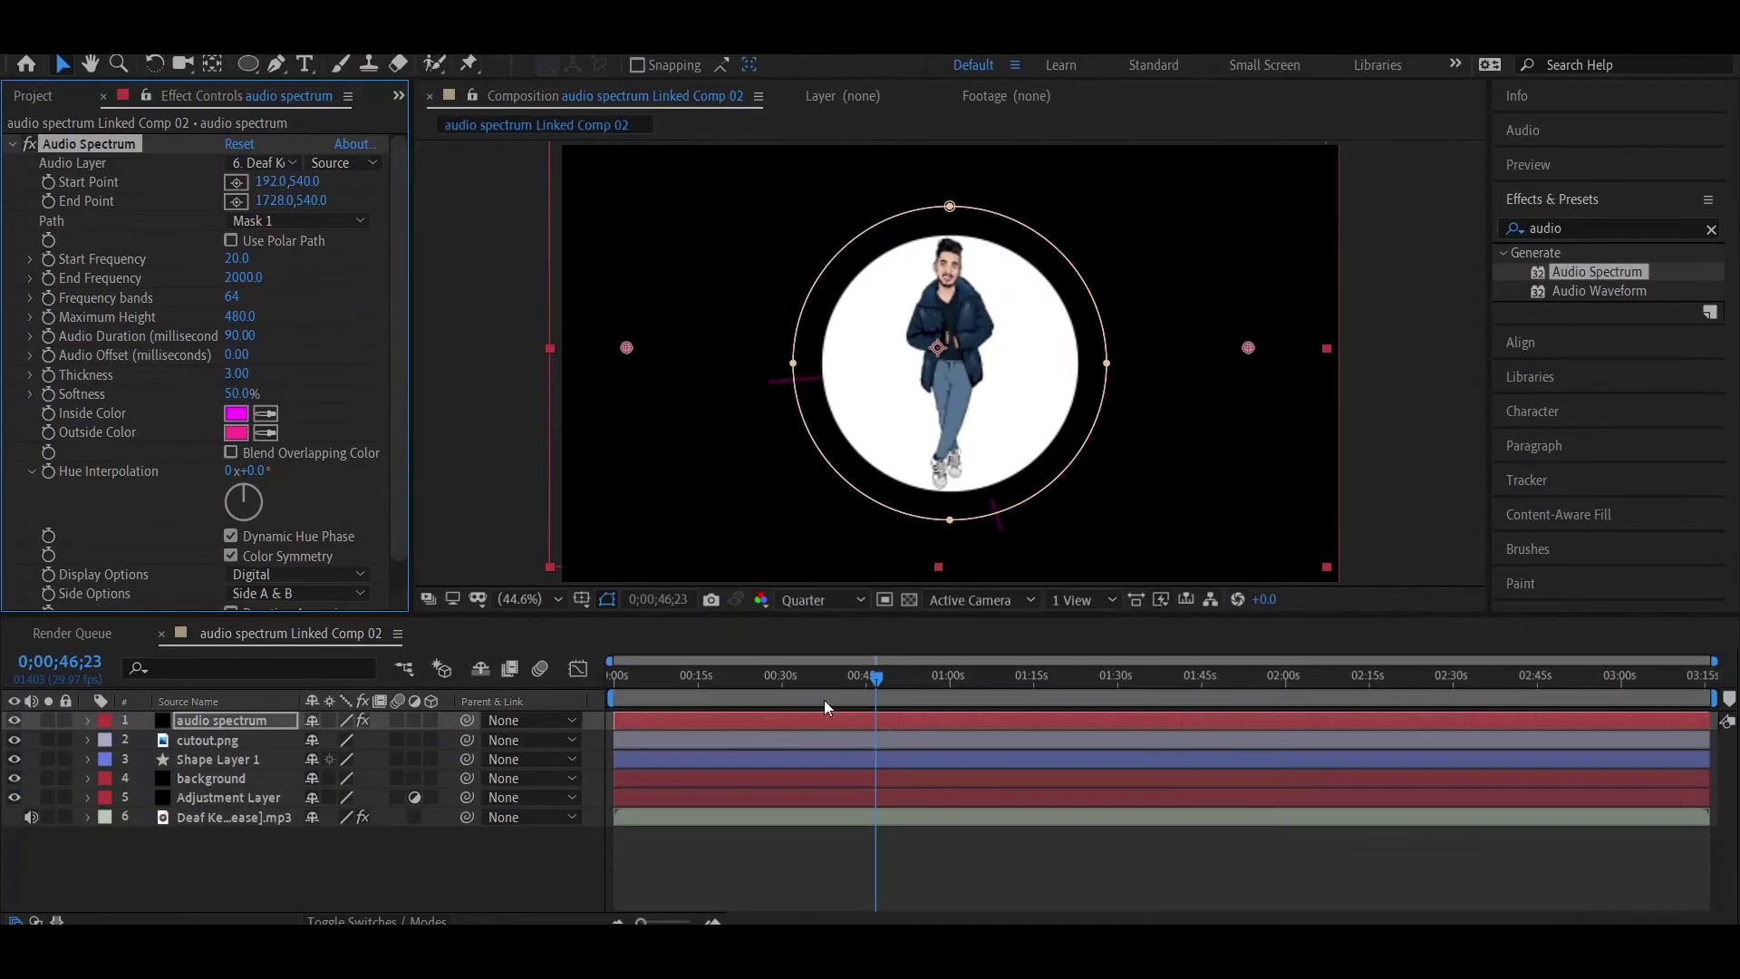
- Preview the song from a later point and raise the spectrum's Start Frequency to 520
click(869, 704)
key(space)
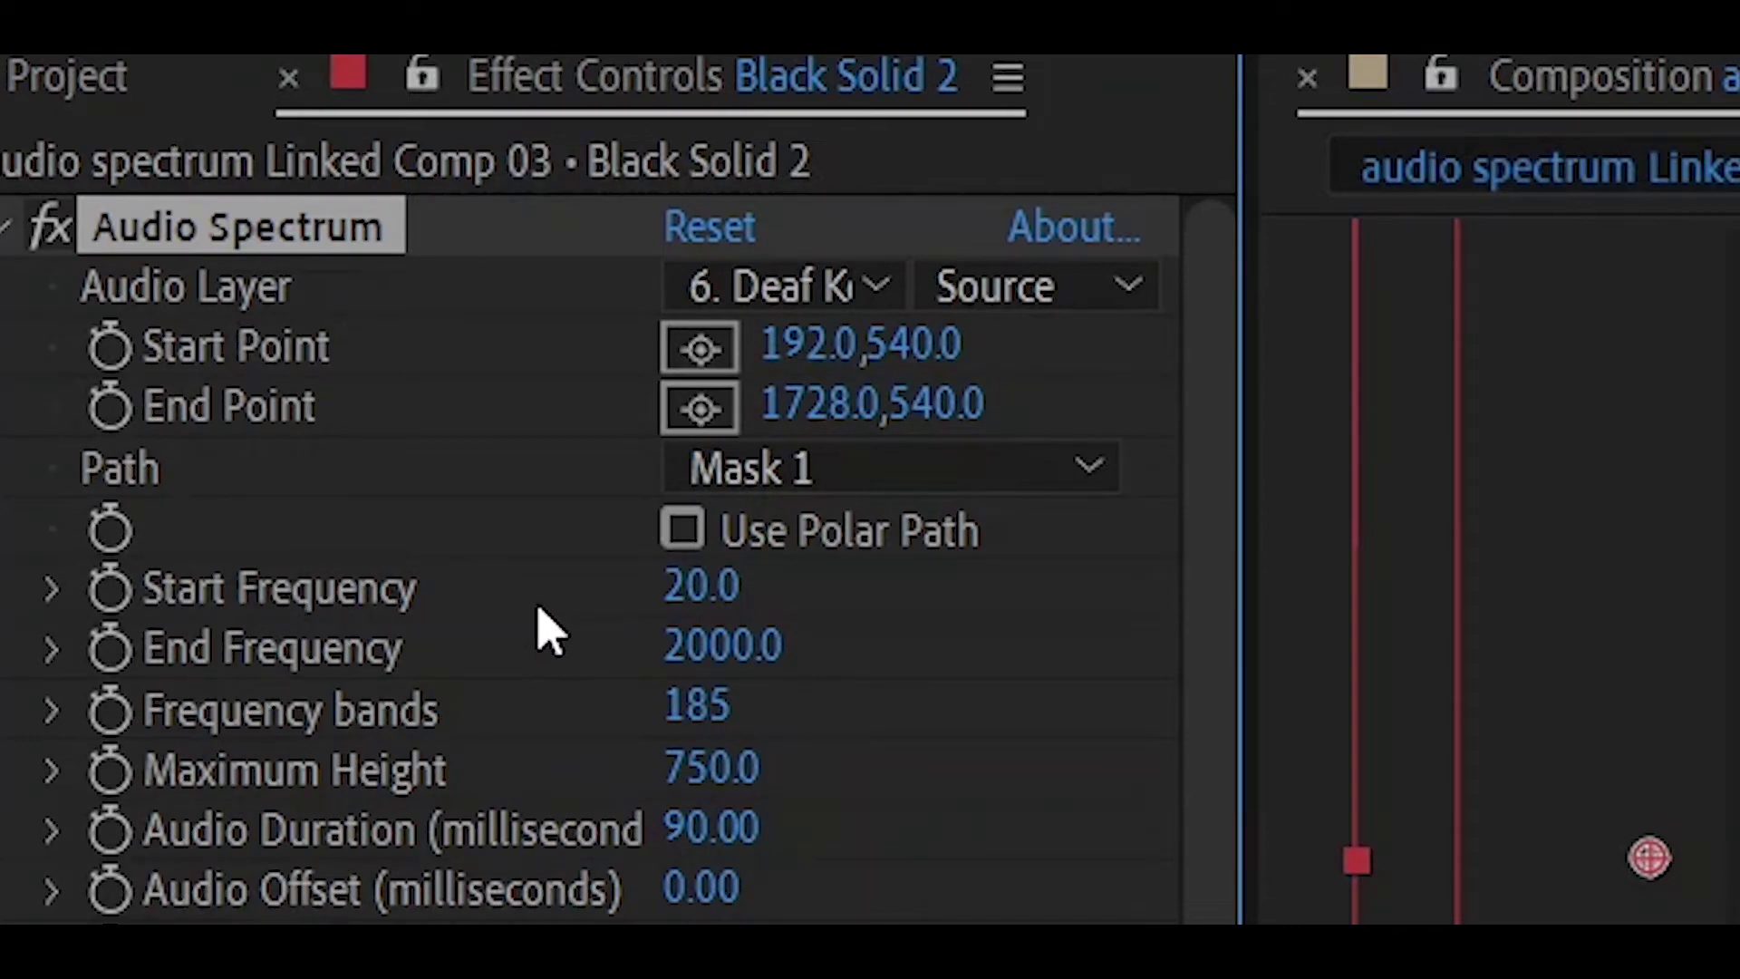
drag(690, 580, 616, 691)
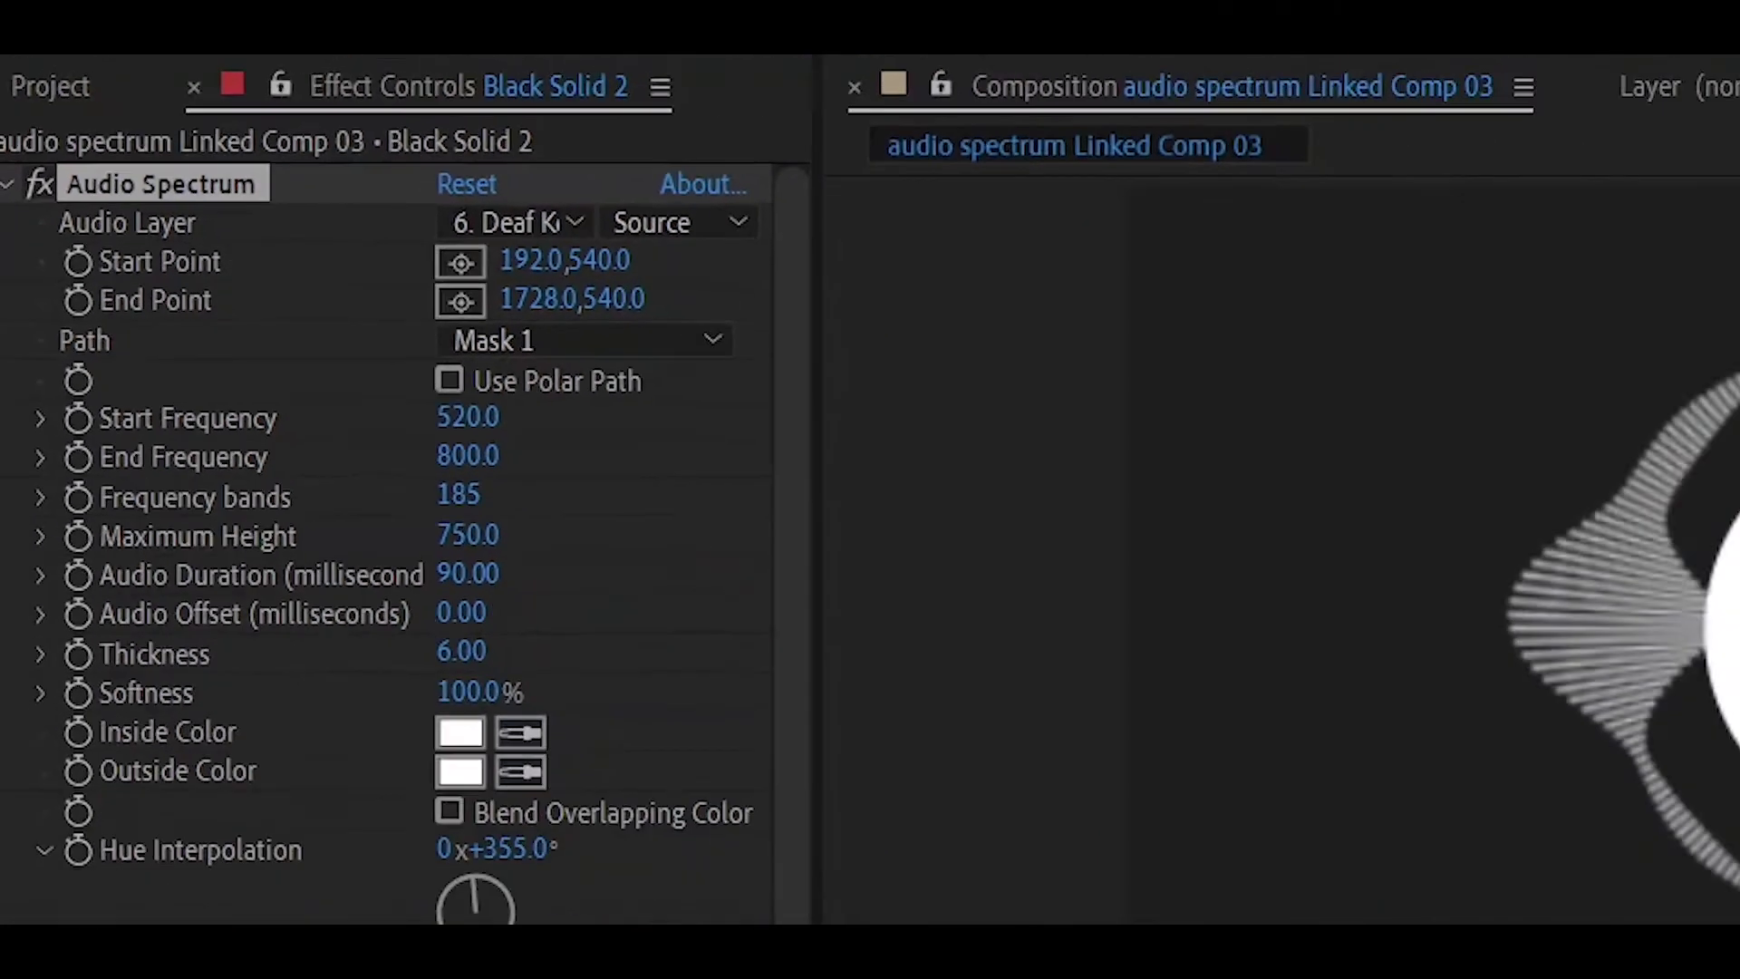